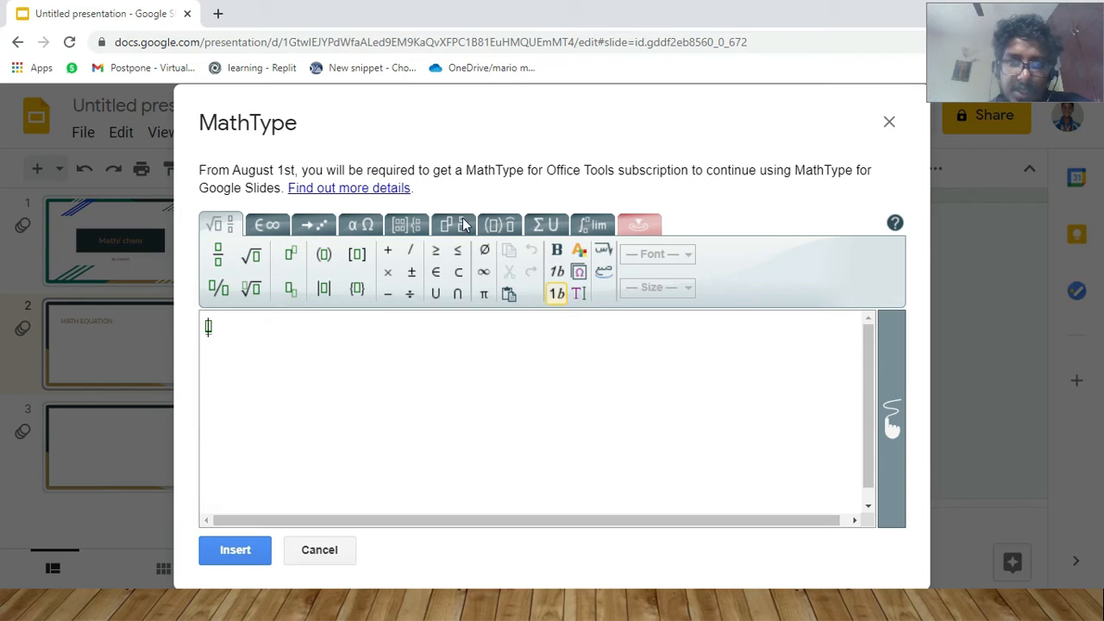
Look through the MathType symbol palettes, including calculus, brackets, matrices, arrows and Greek letters, ending with the general palette
left_click(545, 227)
left_click(591, 227)
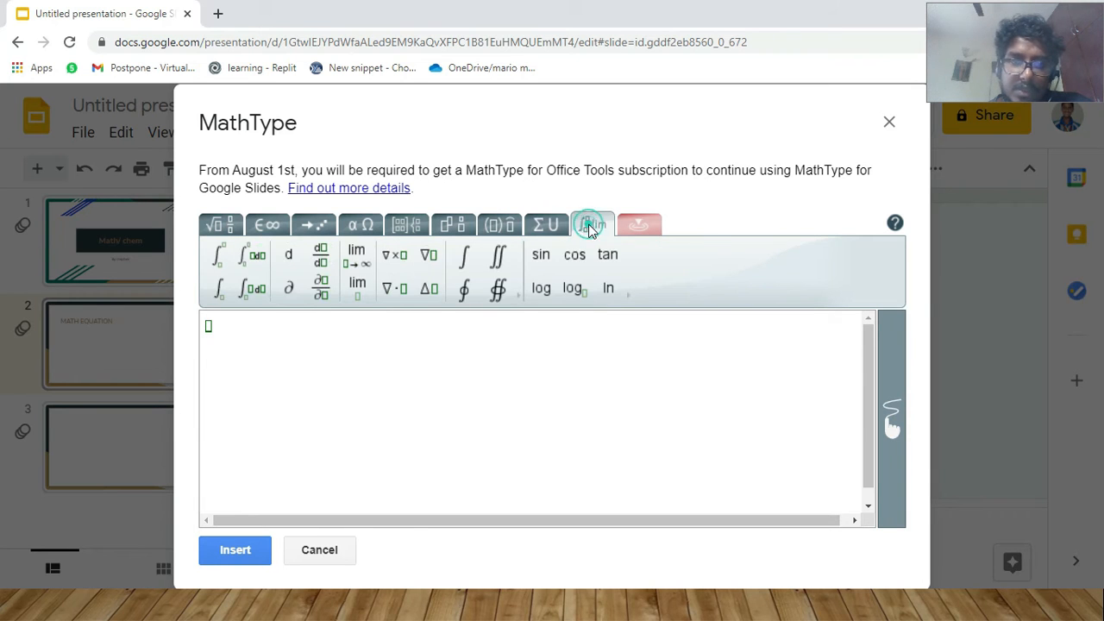
left_click(490, 230)
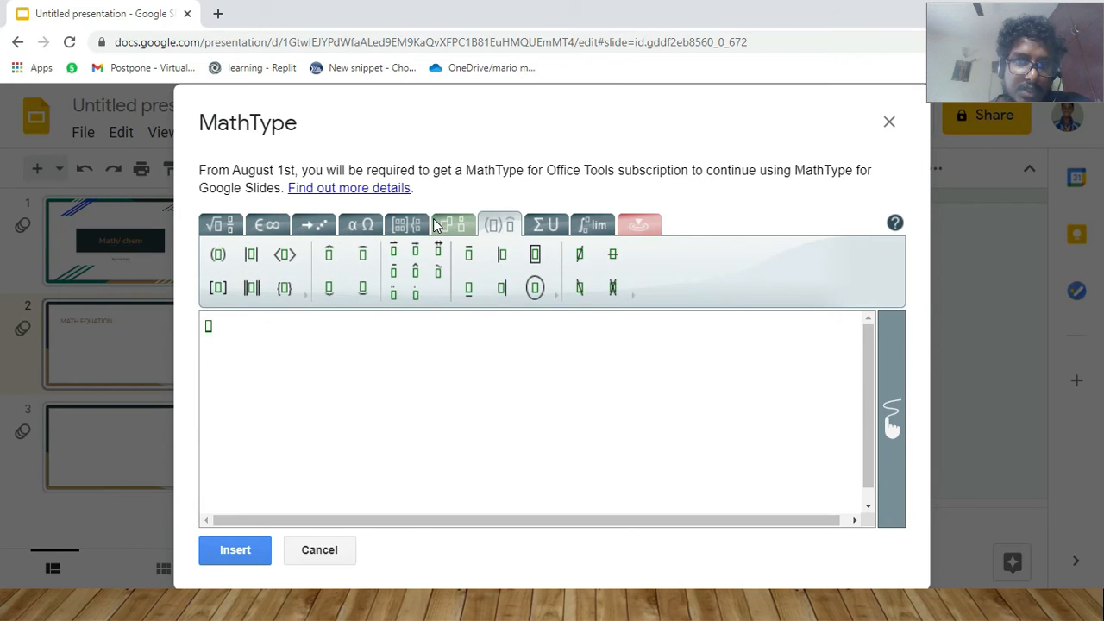
left_click(437, 225)
left_click(399, 226)
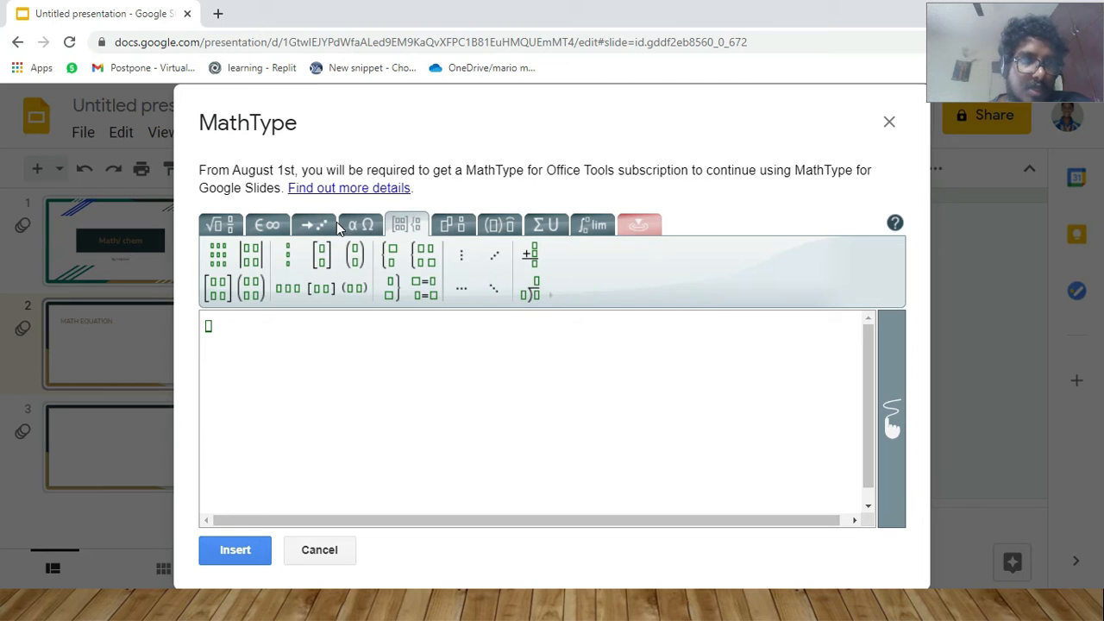
left_click(315, 225)
left_click(359, 225)
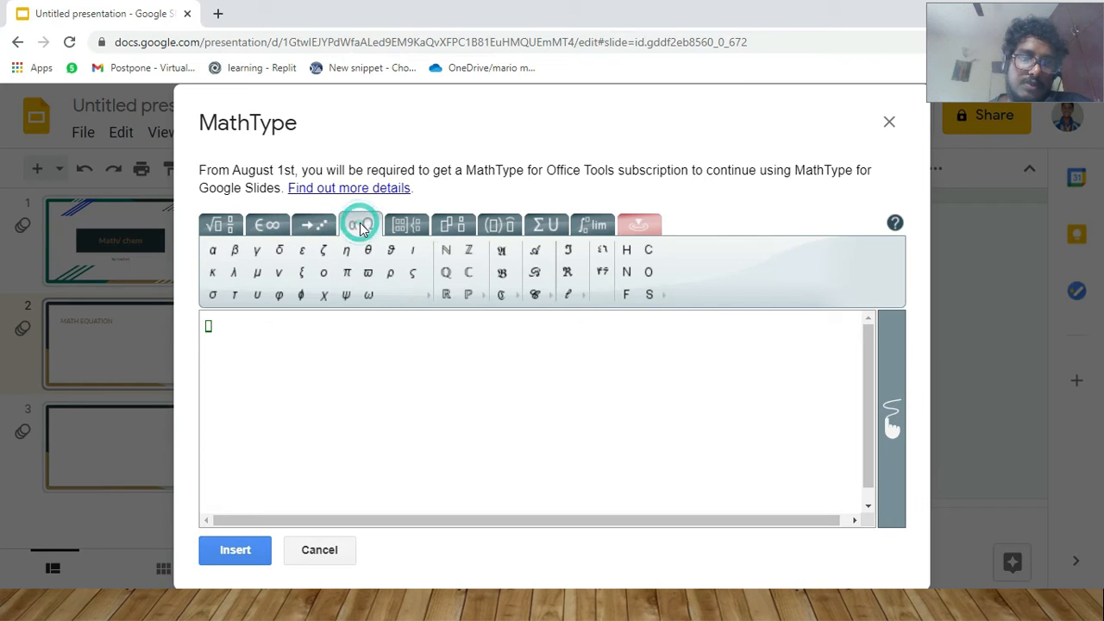
left_click(231, 226)
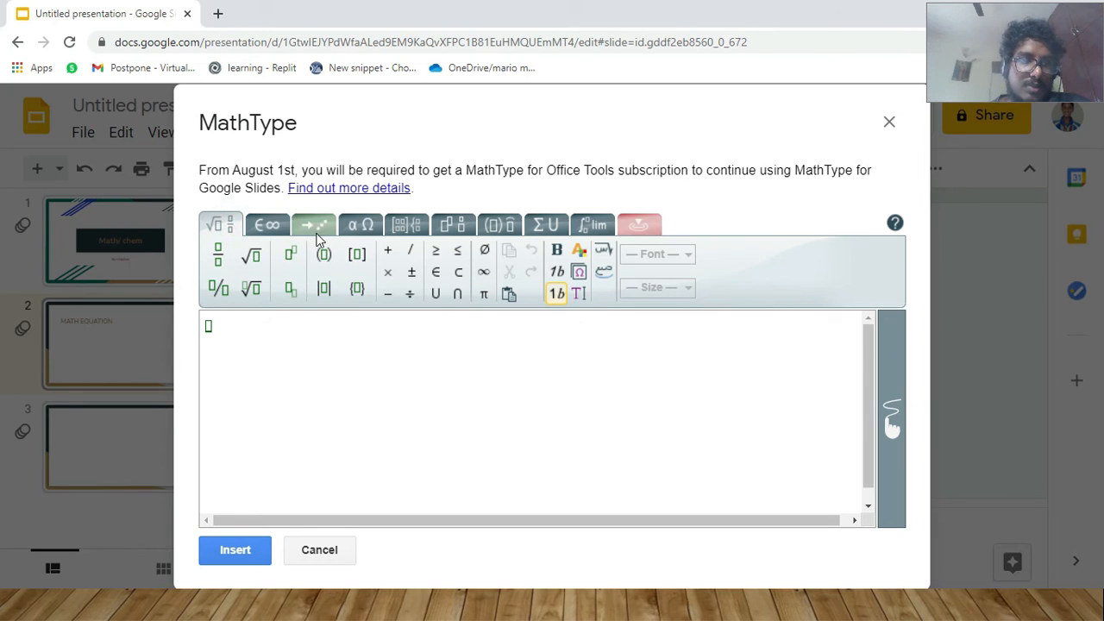
Build the equation x² + y² = z² using superscript templates and insert it into the MATH EQUATION slide
left_click(291, 262)
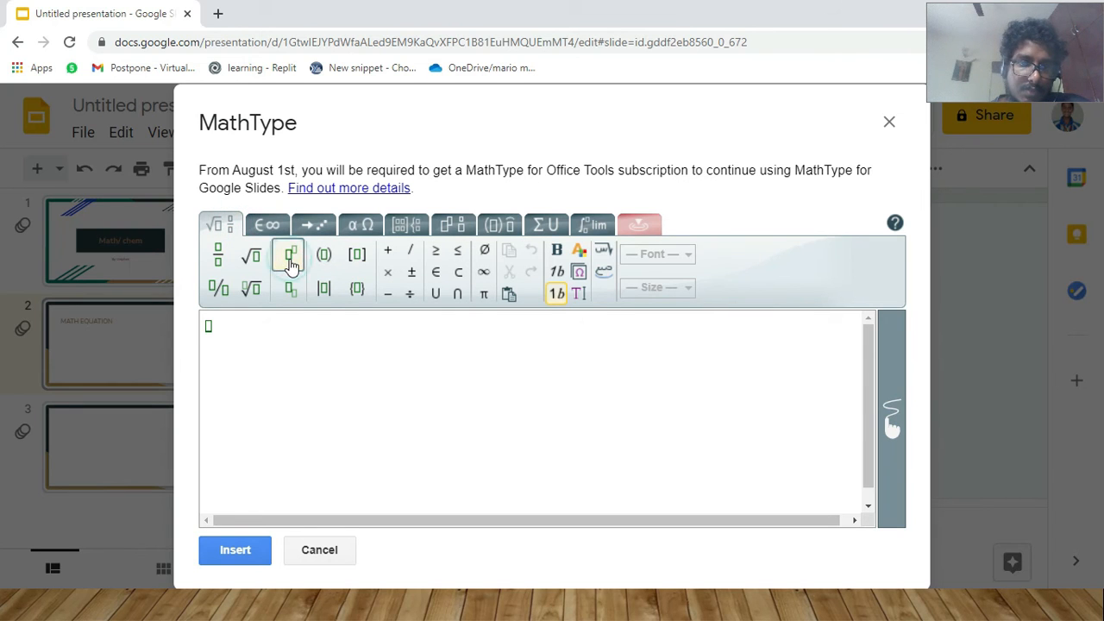
left_click(393, 249)
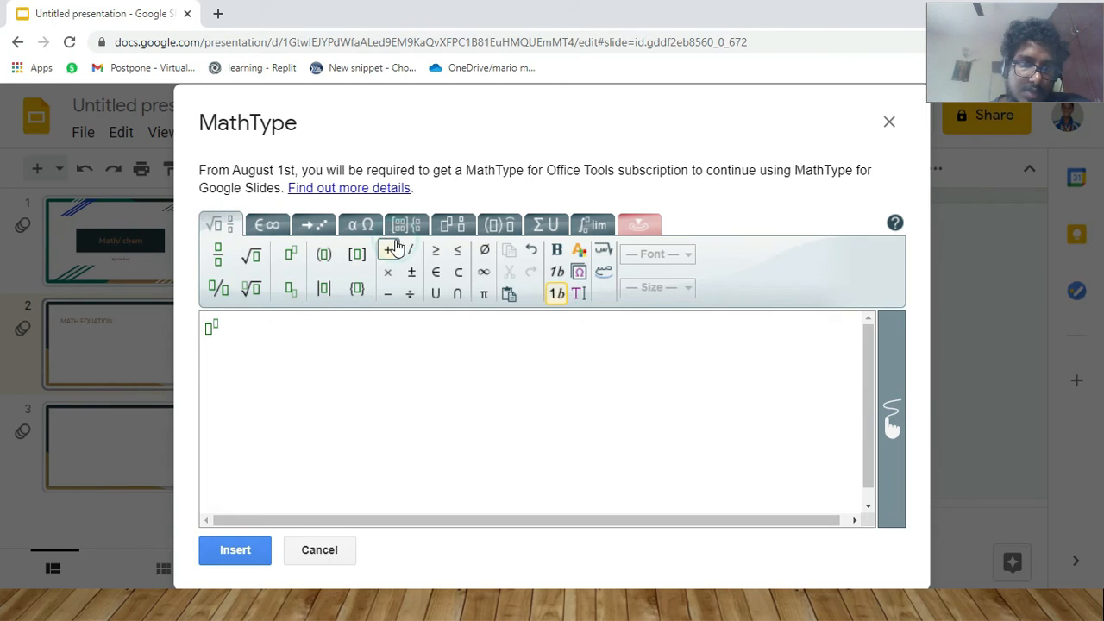
key("BackSpace")
type("sin")
key("BackSpace")
key("BackSpace")
key("BackSpace")
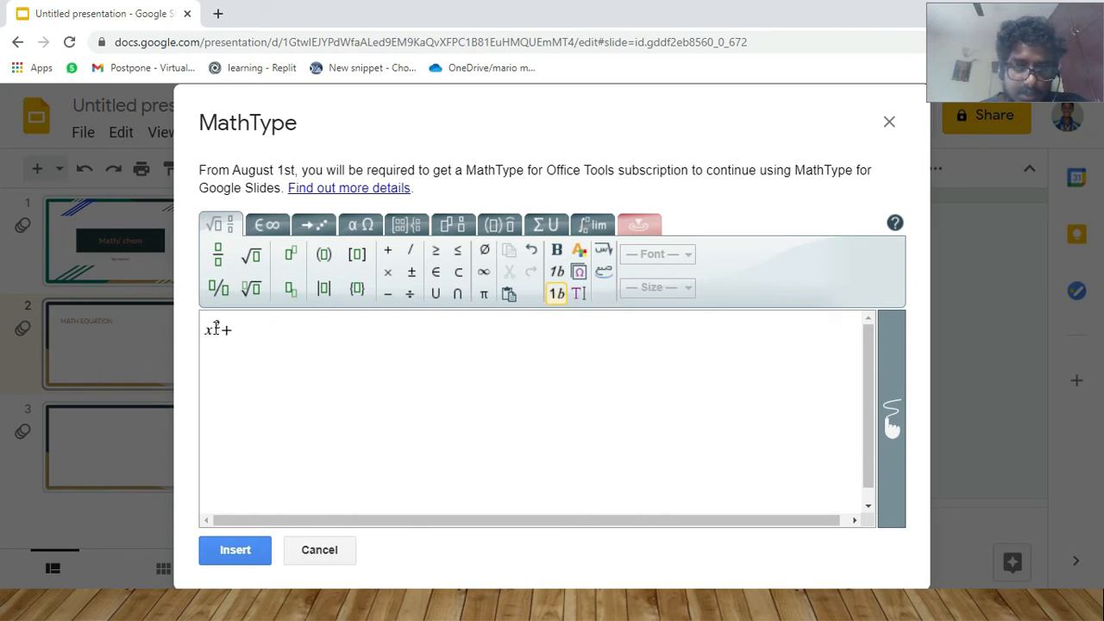
left_click(292, 256)
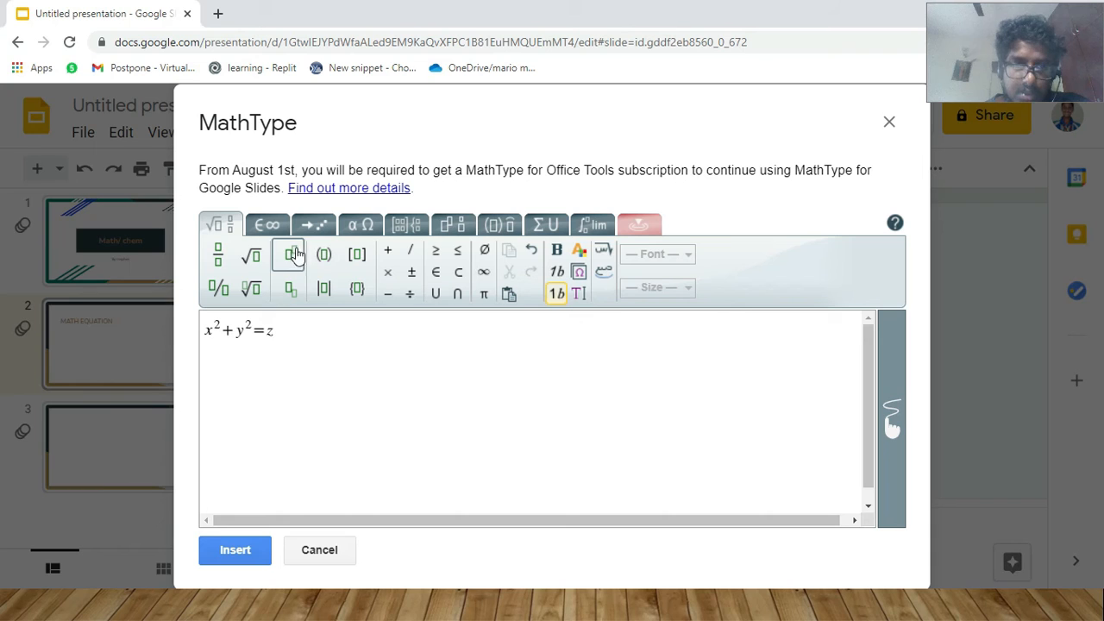
left_click(293, 257)
type("2")
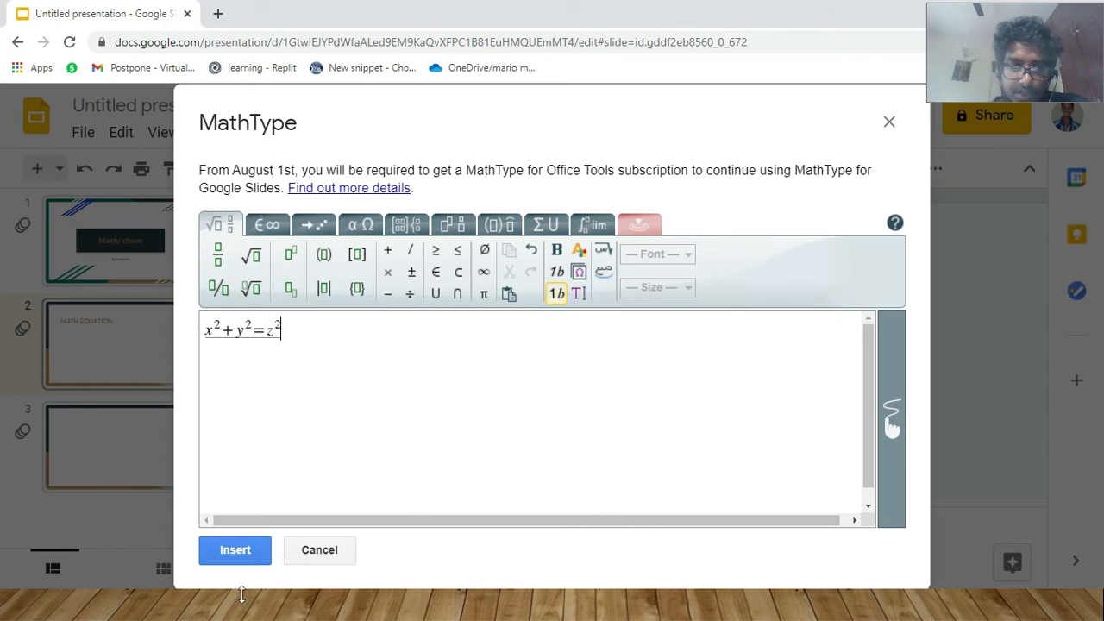
left_click(230, 553)
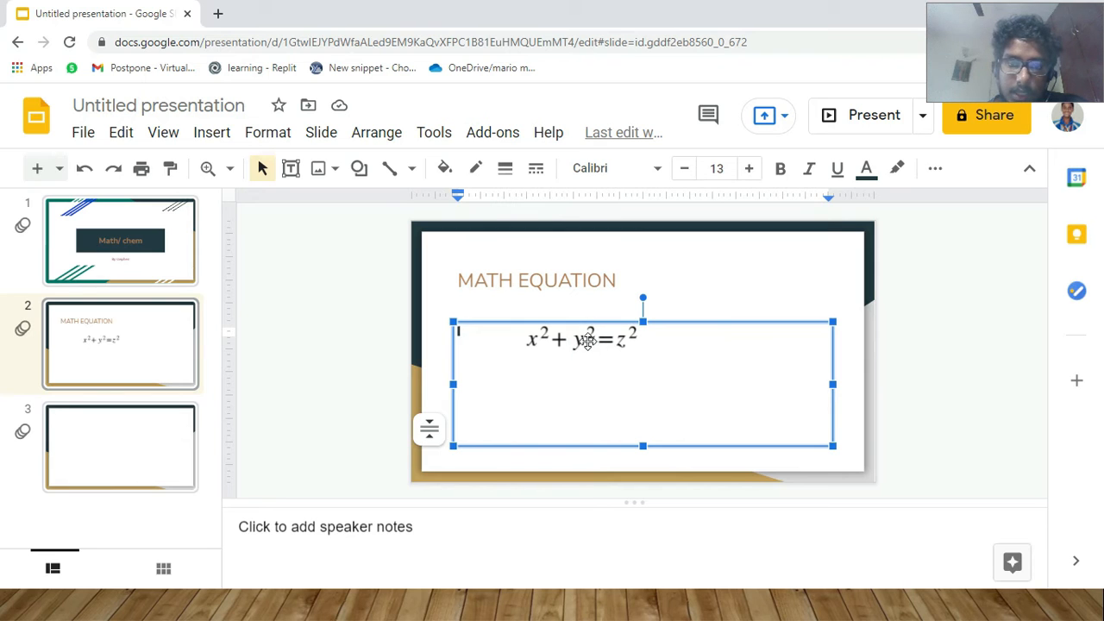
left_click(549, 345)
left_click_drag(546, 324, 605, 374)
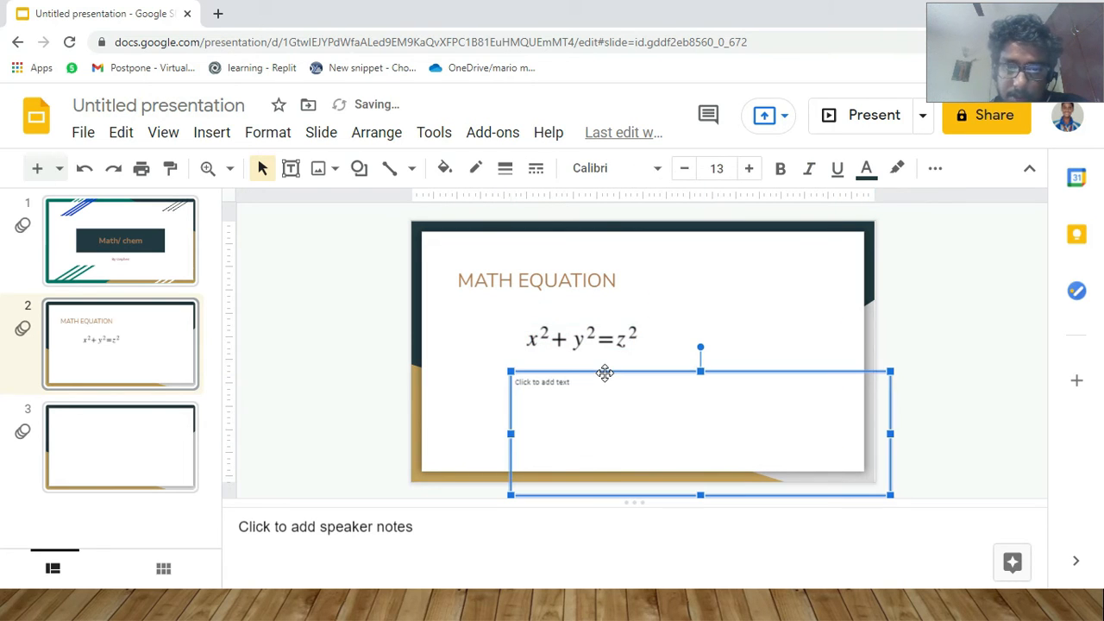
key("ctrl+z")
Move the equation image down to the lower middle of the body text box on slide 2
left_click(586, 338)
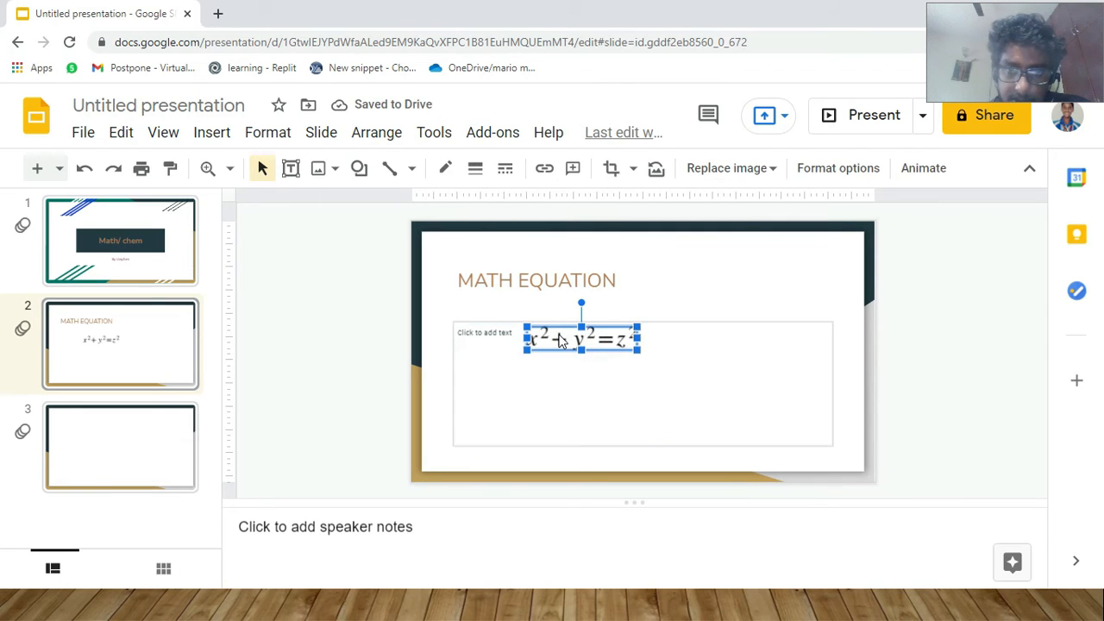
left_click_drag(559, 325, 616, 387)
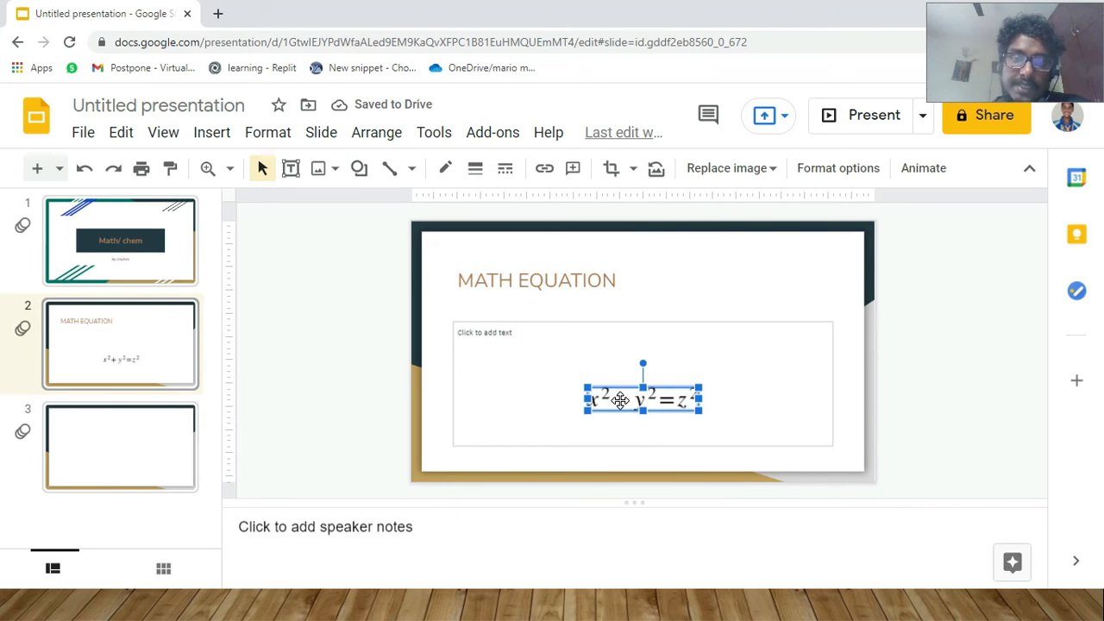
left_click(574, 436)
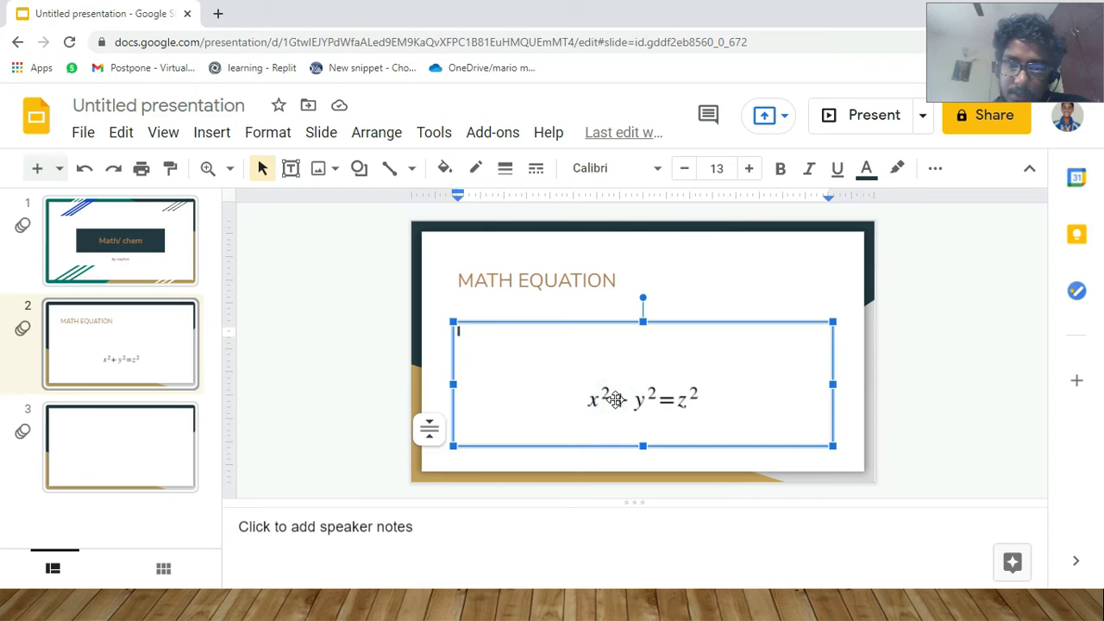
Reopen the slide's equation in the MathType math editor and replace x with sin and y with cos
left_click(615, 400)
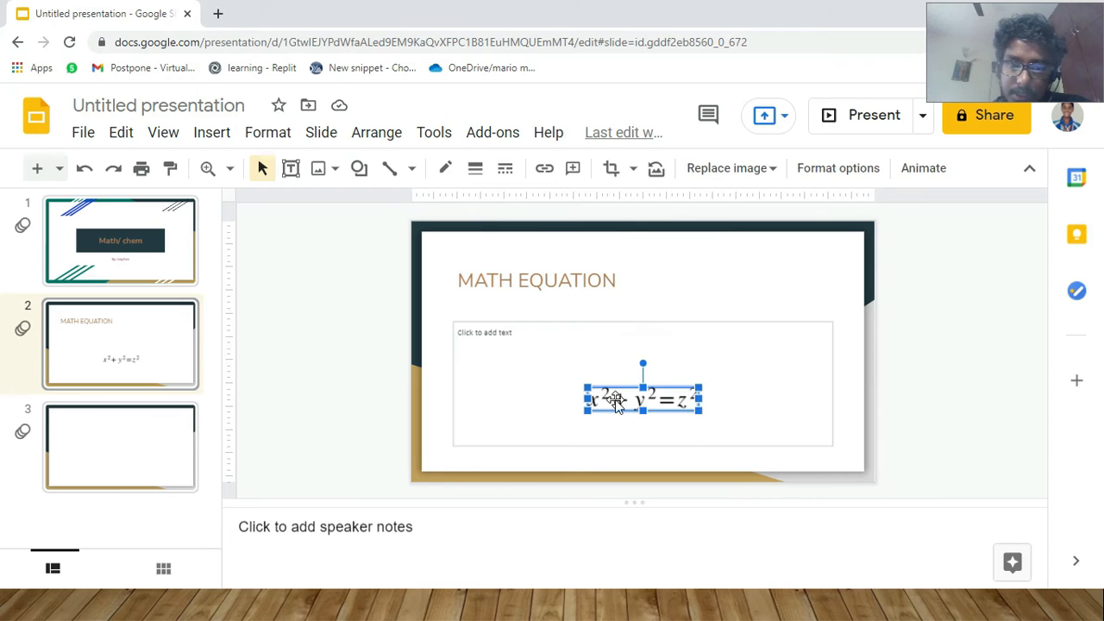
left_click(509, 134)
left_click(536, 220)
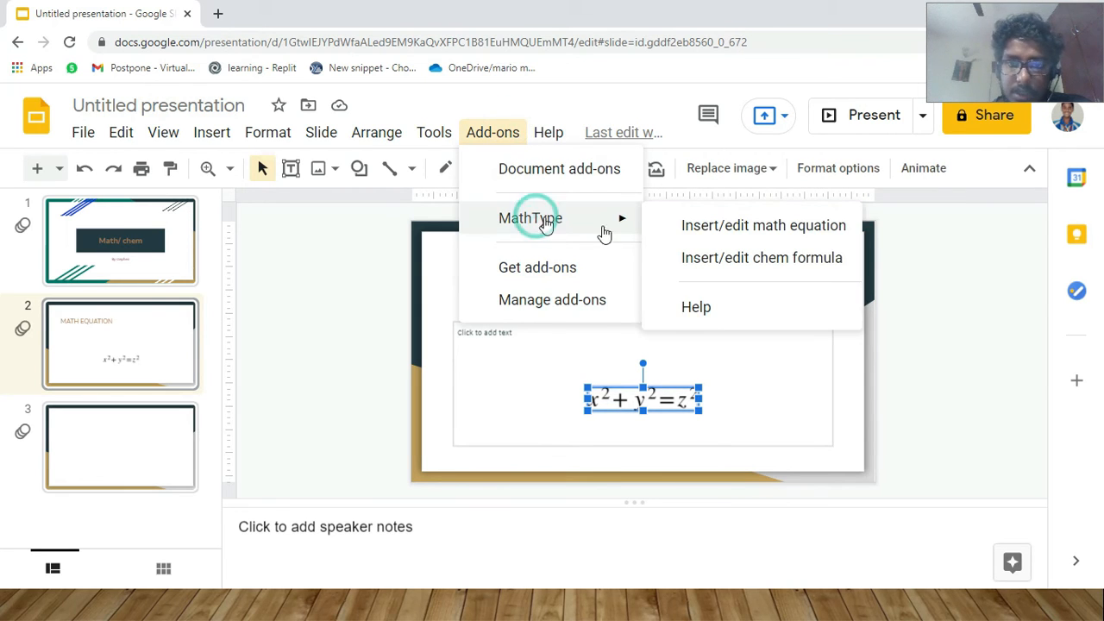
left_click(698, 223)
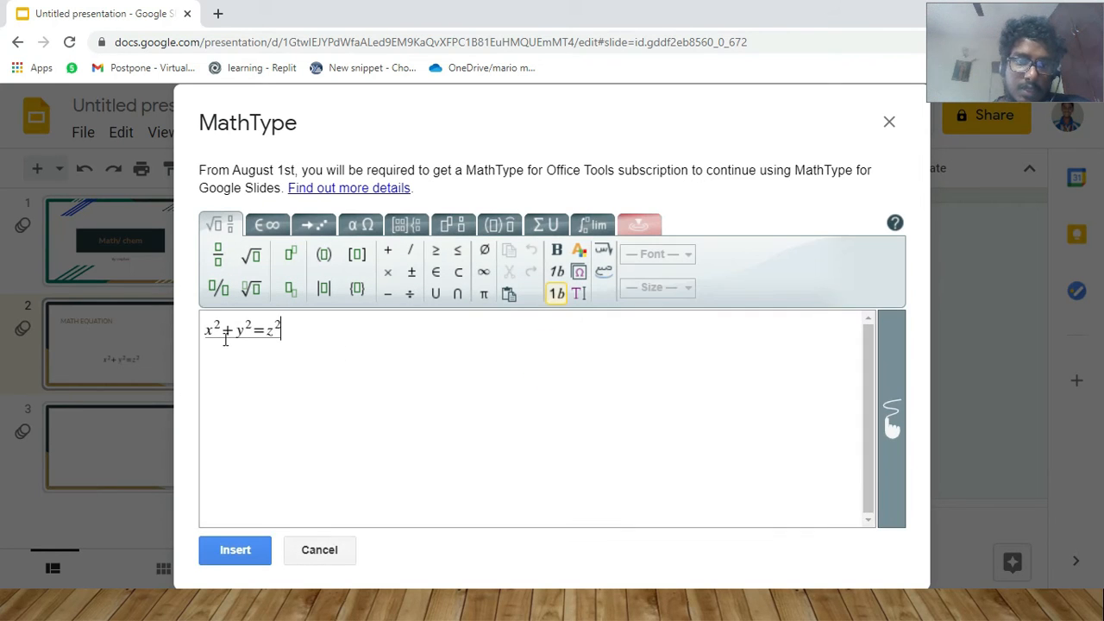
left_click(214, 331)
key("BackSpace")
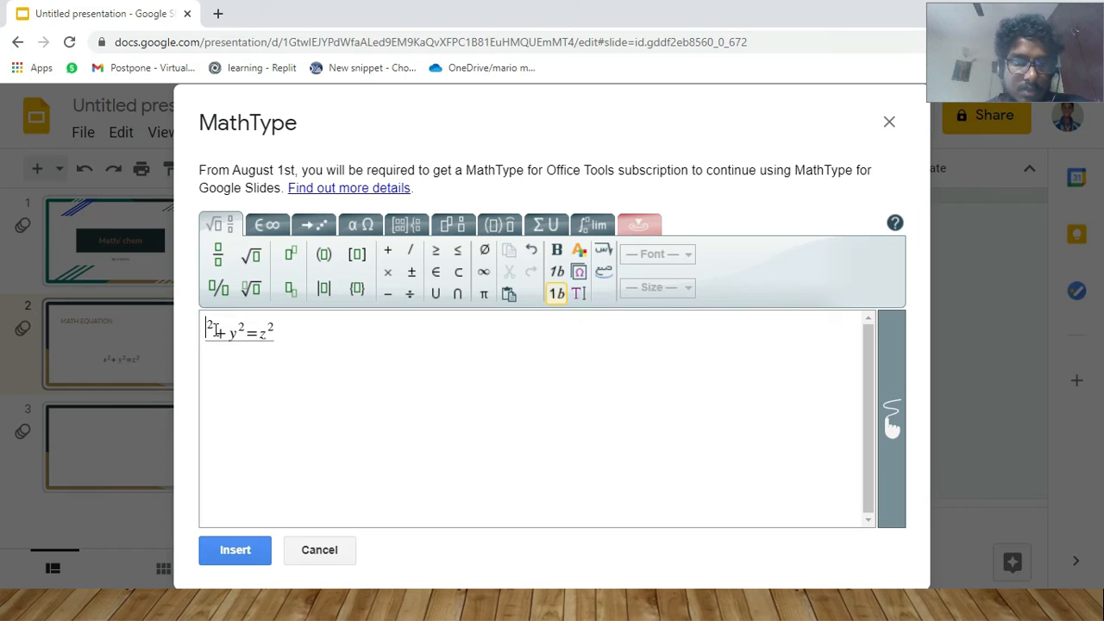
type("sin")
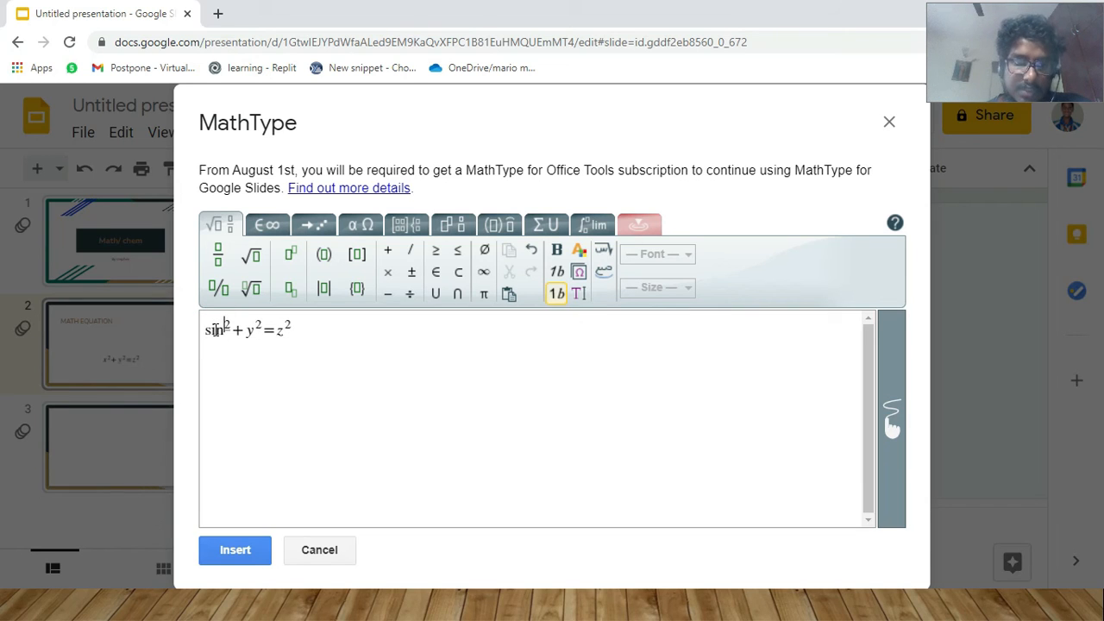
key("BackSpace")
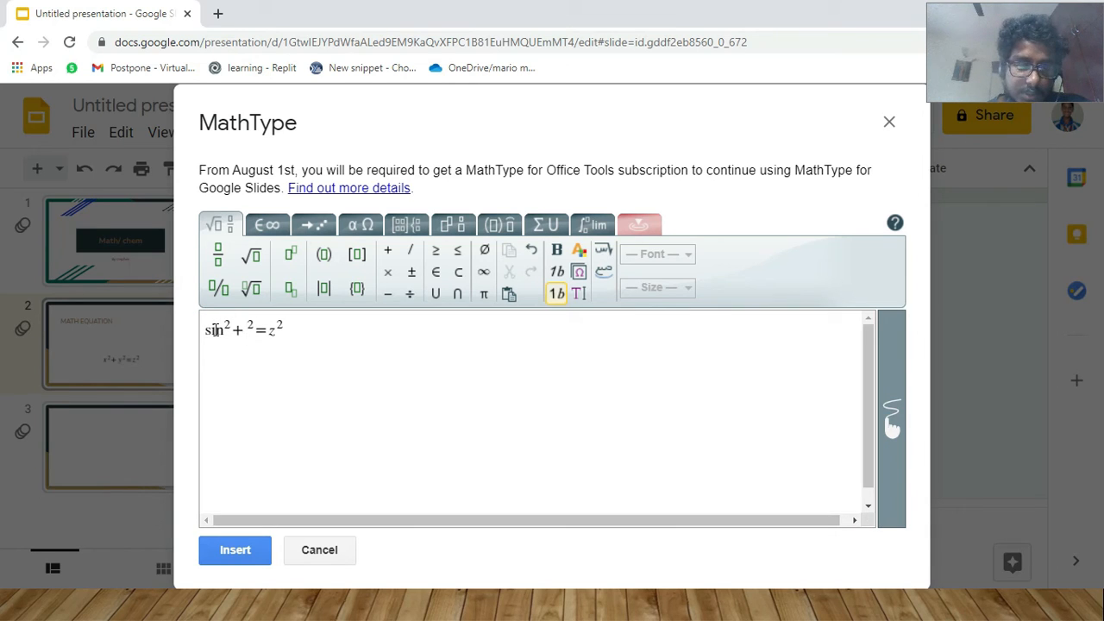
type("cos")
Replace z² with 1 on the equation's right side and update the equation on the slide
key("Right")
key("Right")
key("Right")
key("Right")
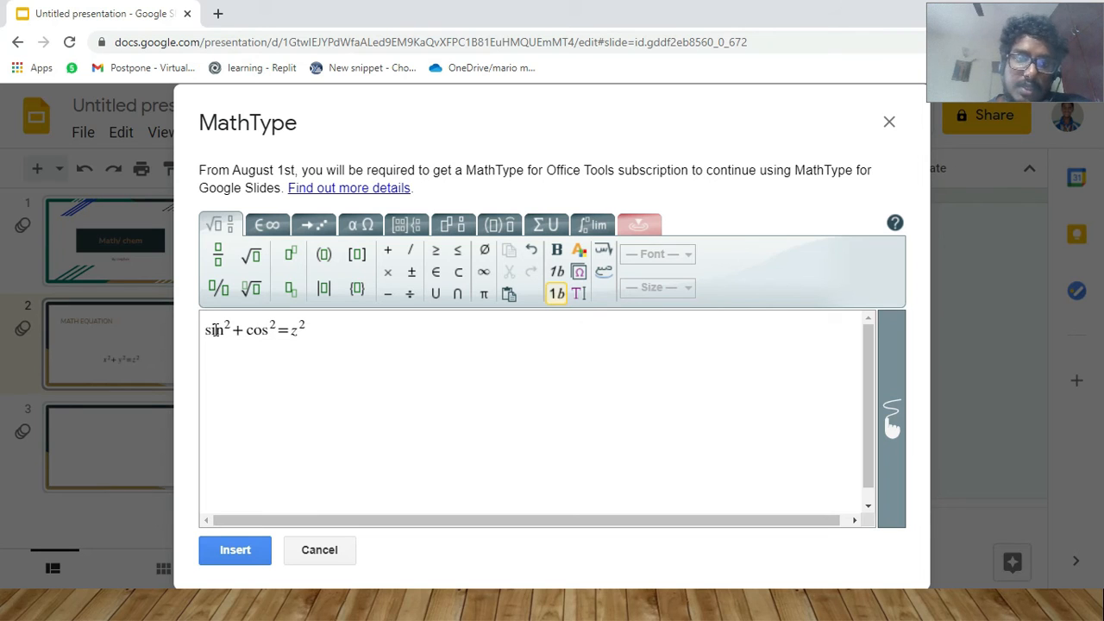
key("BackSpace")
type("1")
key("shift+Right")
key("BackSpace")
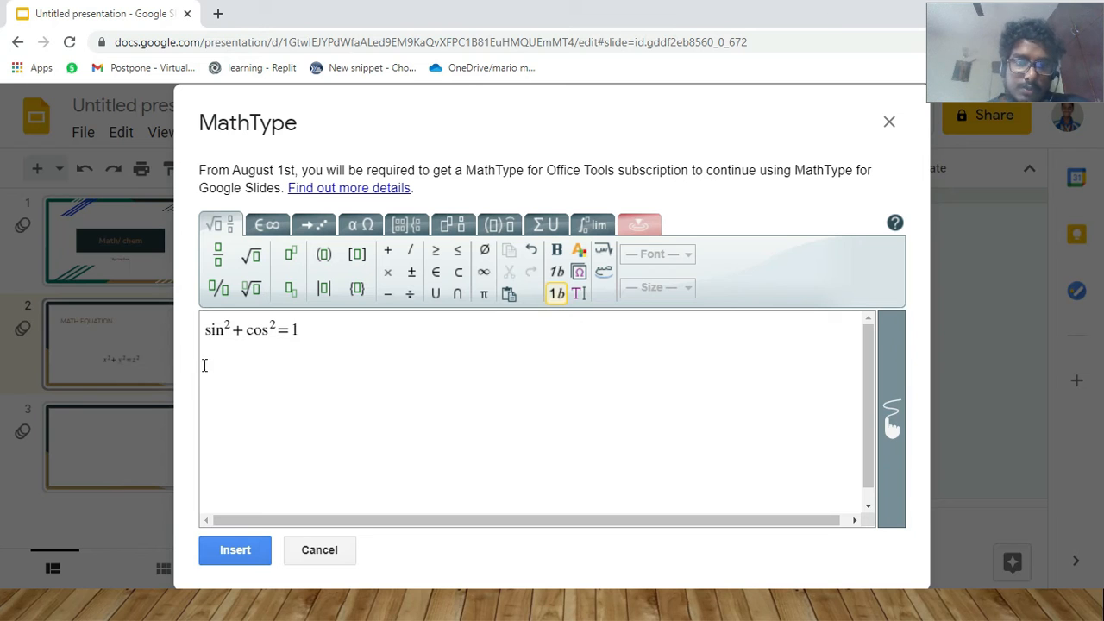
left_click(246, 554)
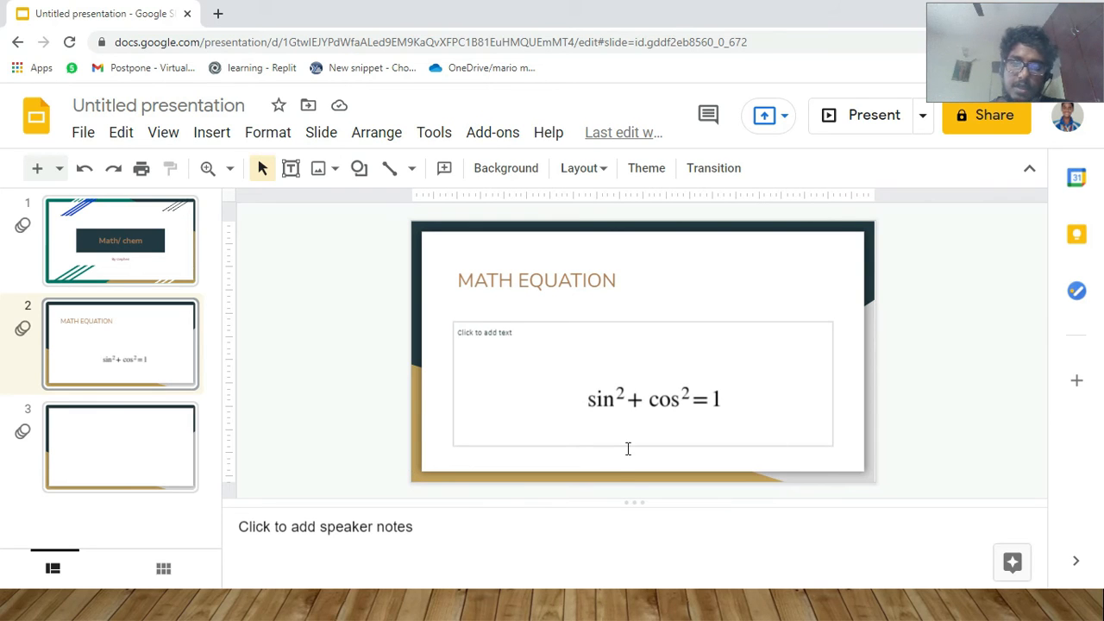
Add the text "Trignometry" to the body placeholder above the equation on slide 2
left_click(491, 336)
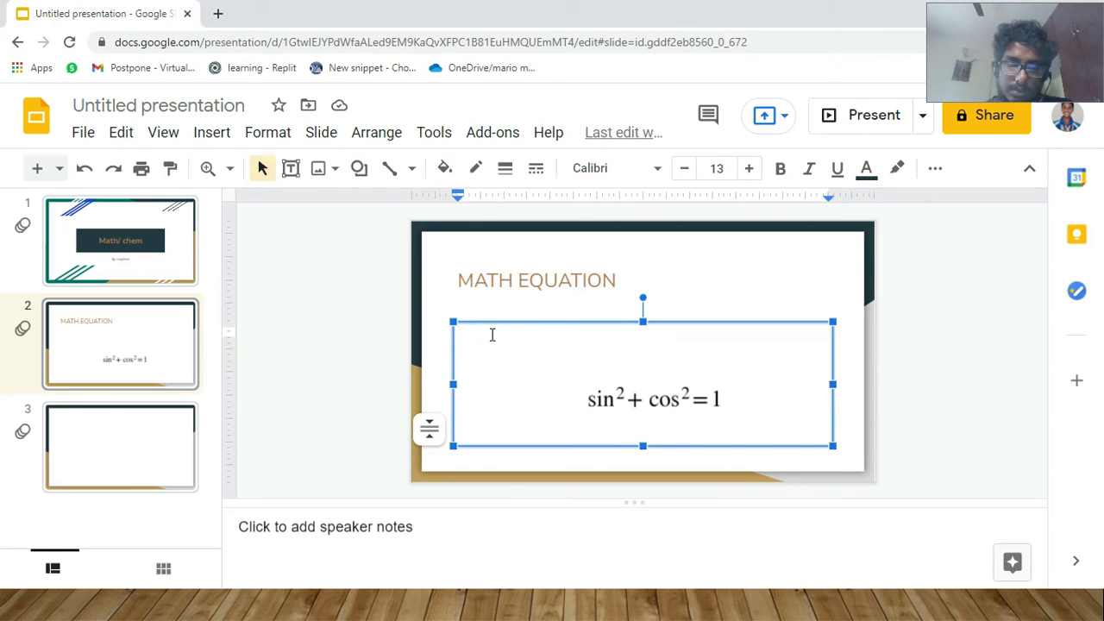
type("trignometry")
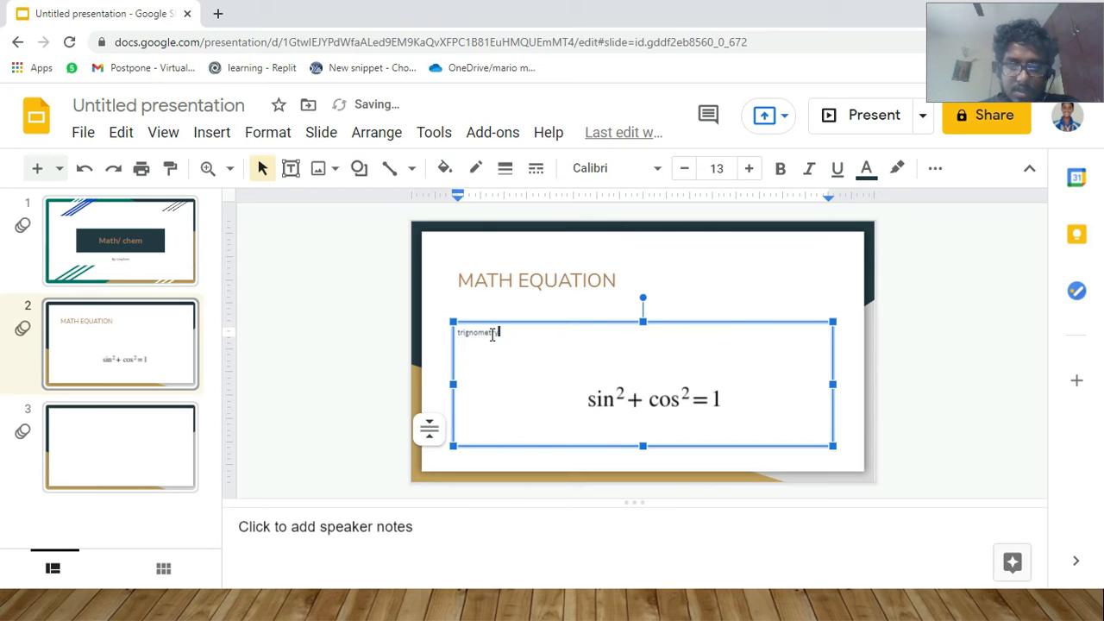
left_click(528, 388)
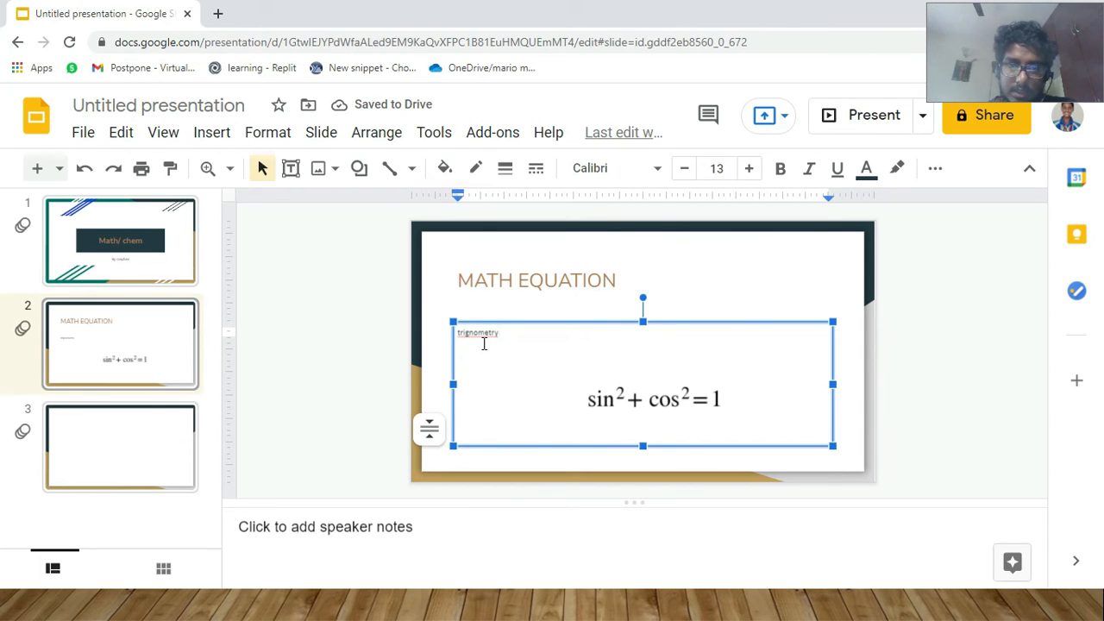
left_click(531, 506)
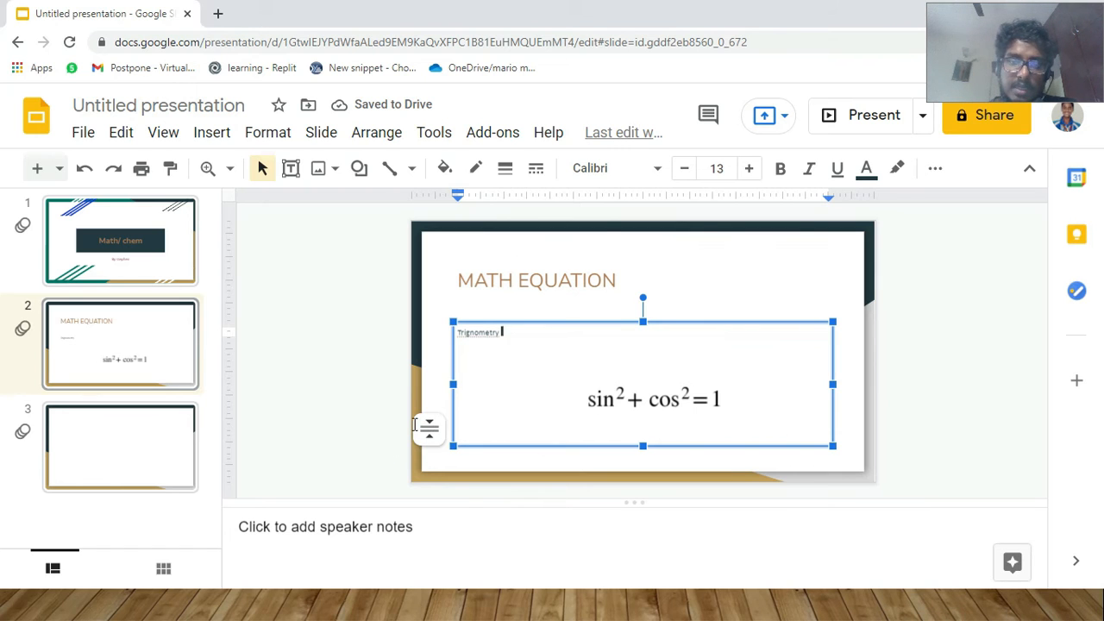
left_click(301, 386)
Give slide 3 the title "Chem Equations"
left_click(109, 449)
left_click(599, 280)
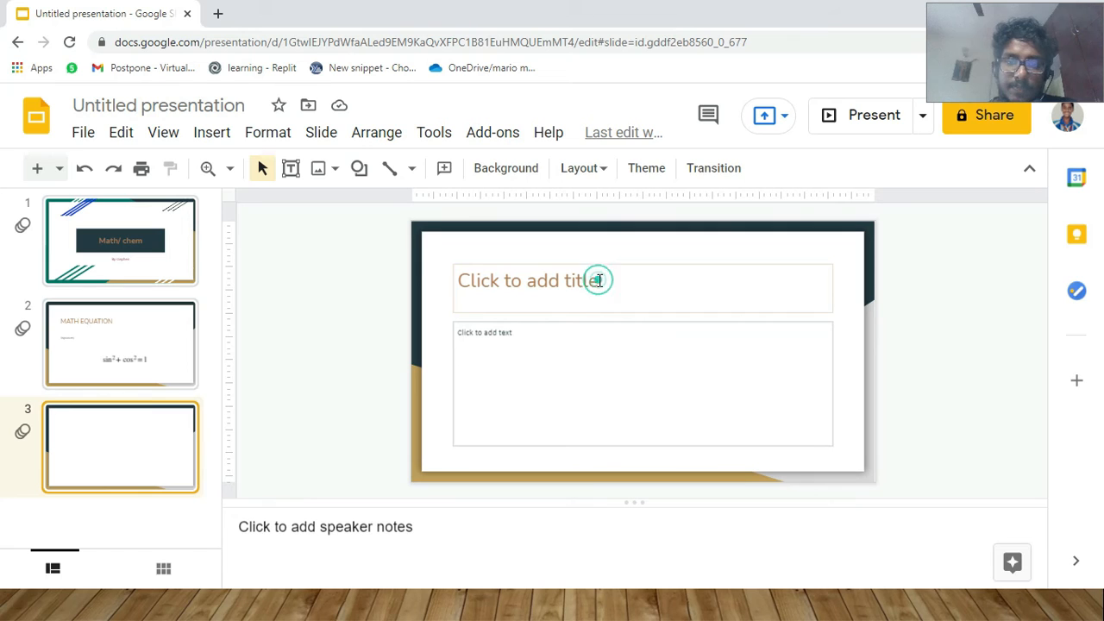
type("c")
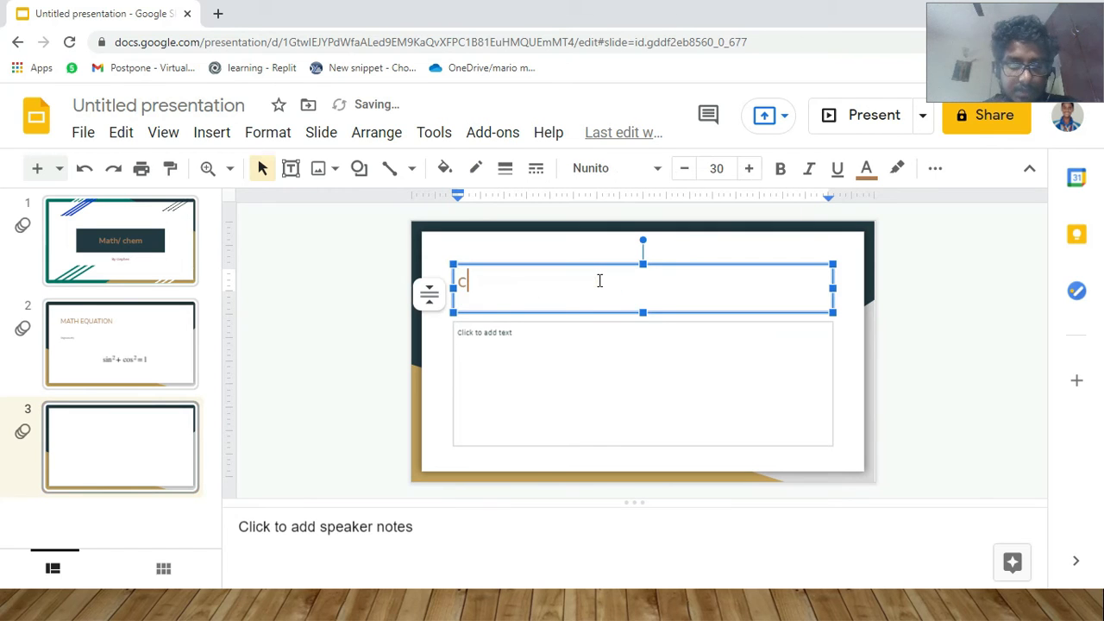
type("hemE")
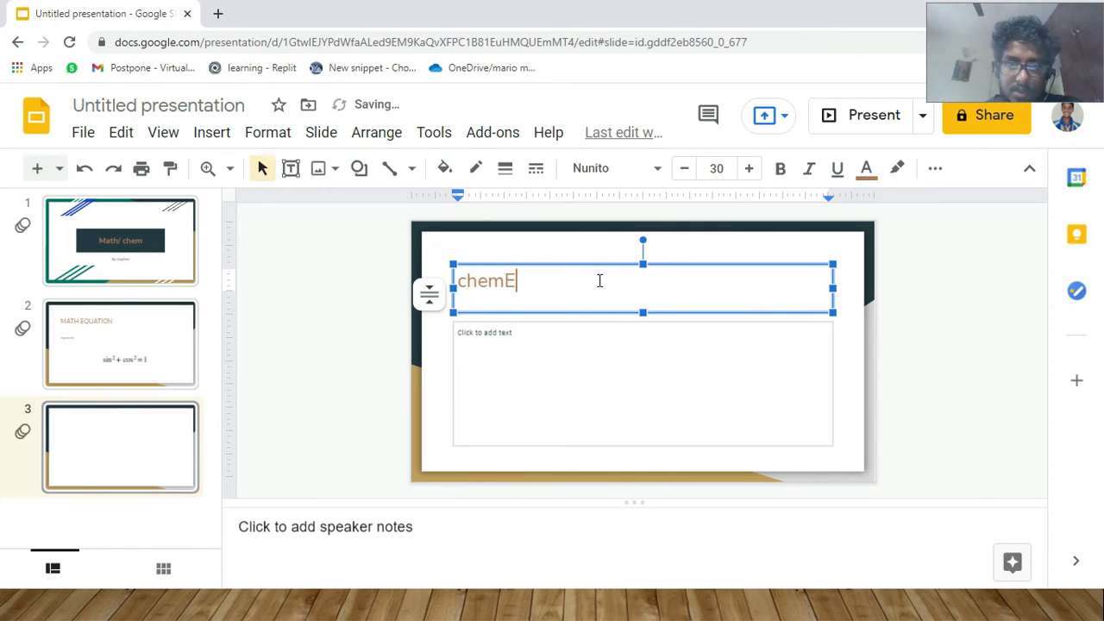
type("quations")
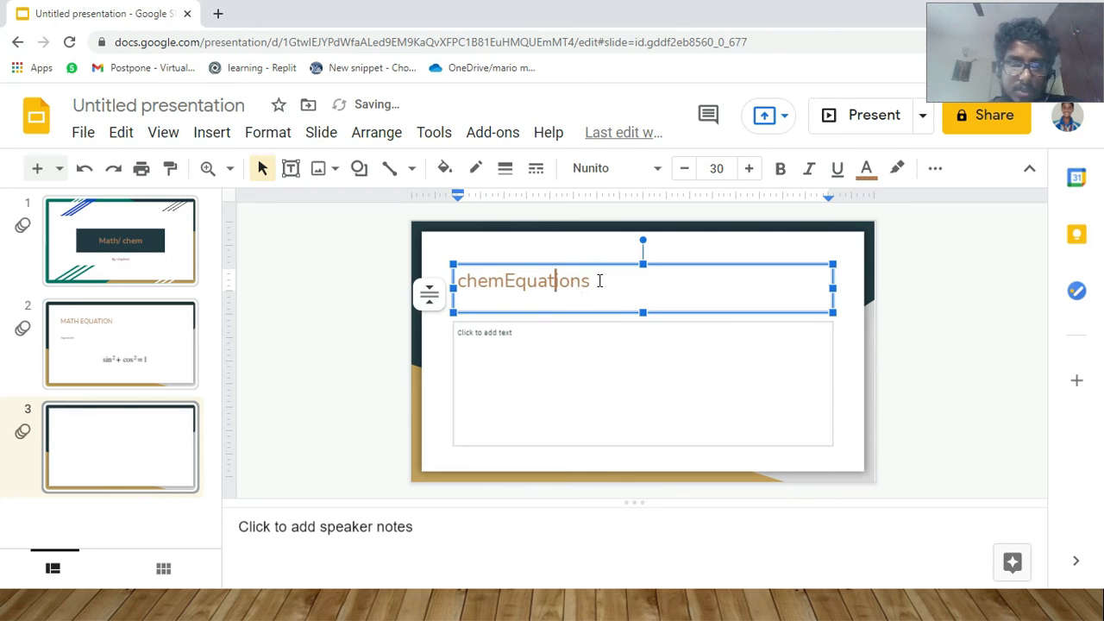
key("Left")
key("Left")
key("Left")
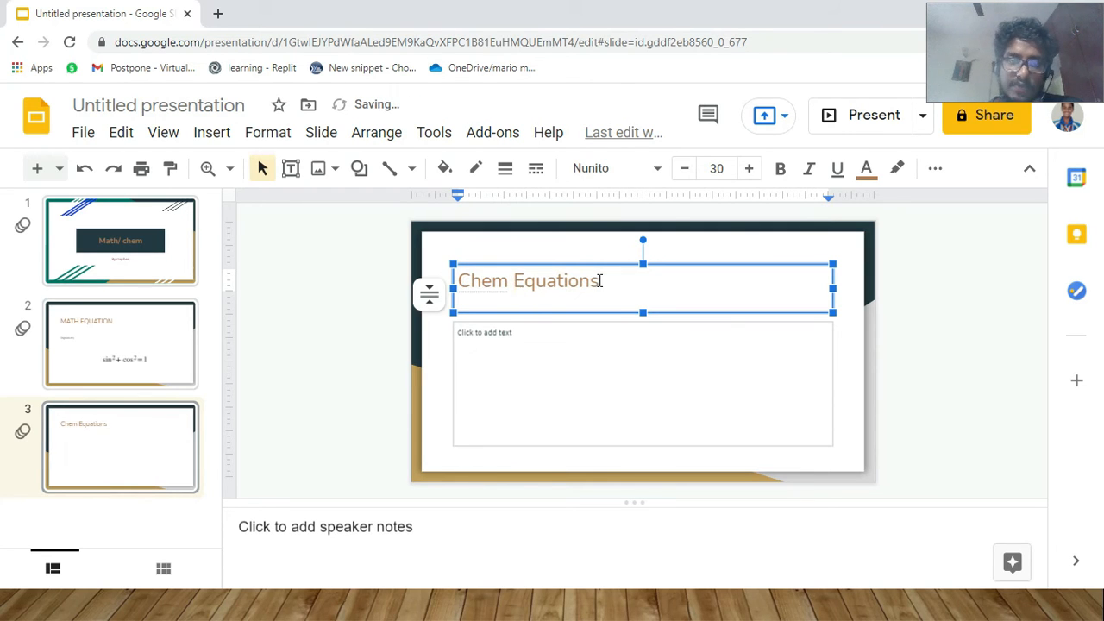
Open MathType's chemistry formula editor with the insertion point in the body placeholder of the "Chem Equations" slide
left_click(537, 375)
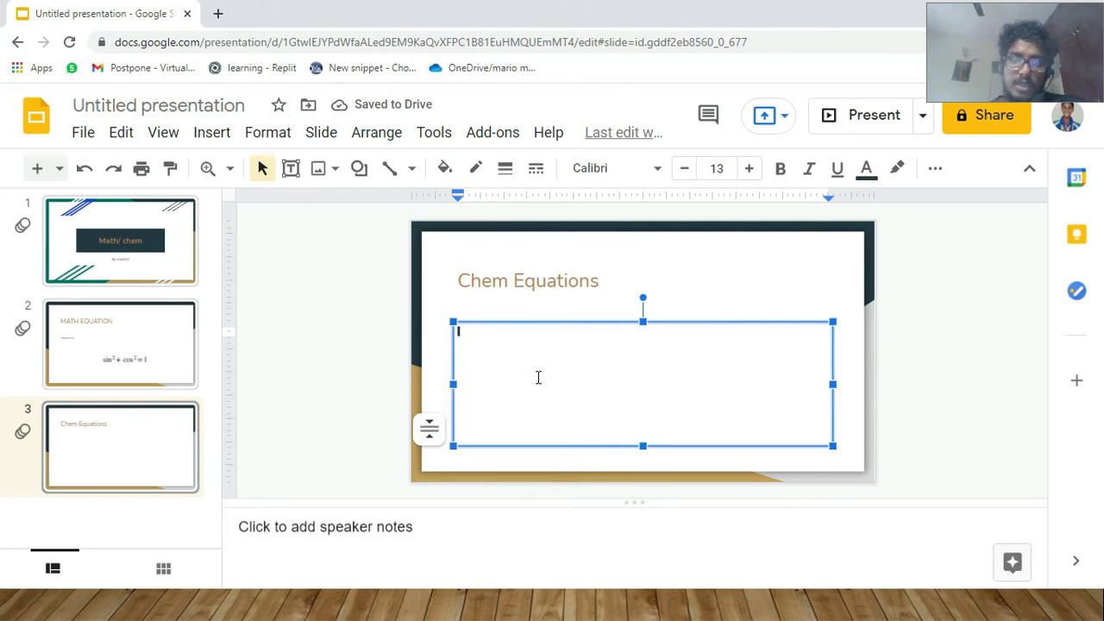
left_click(493, 134)
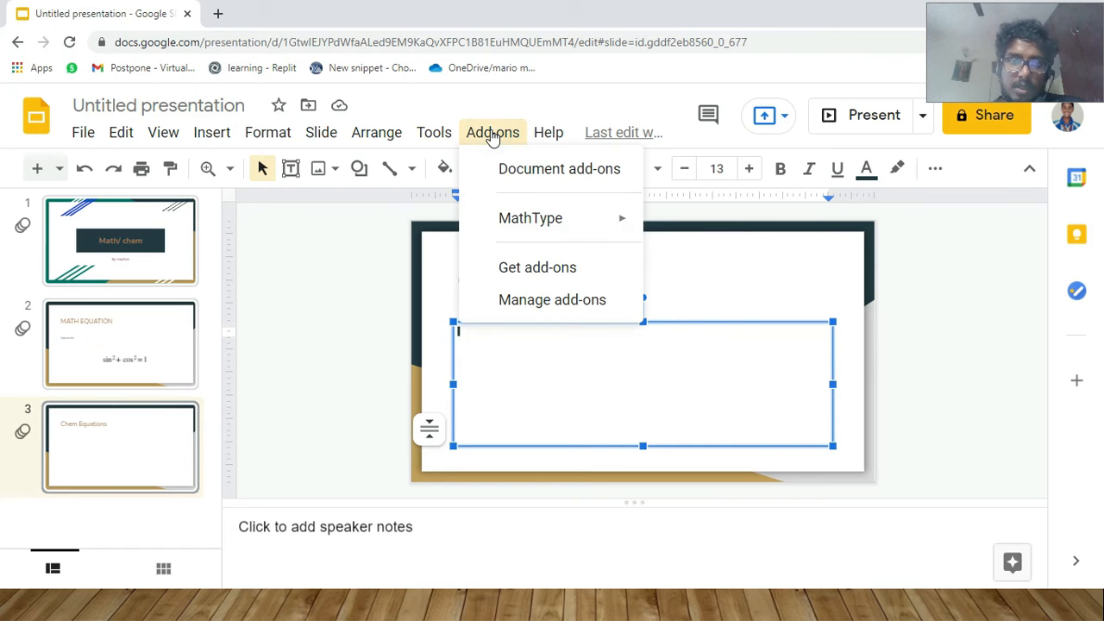
mouse_move(530, 215)
left_click(736, 264)
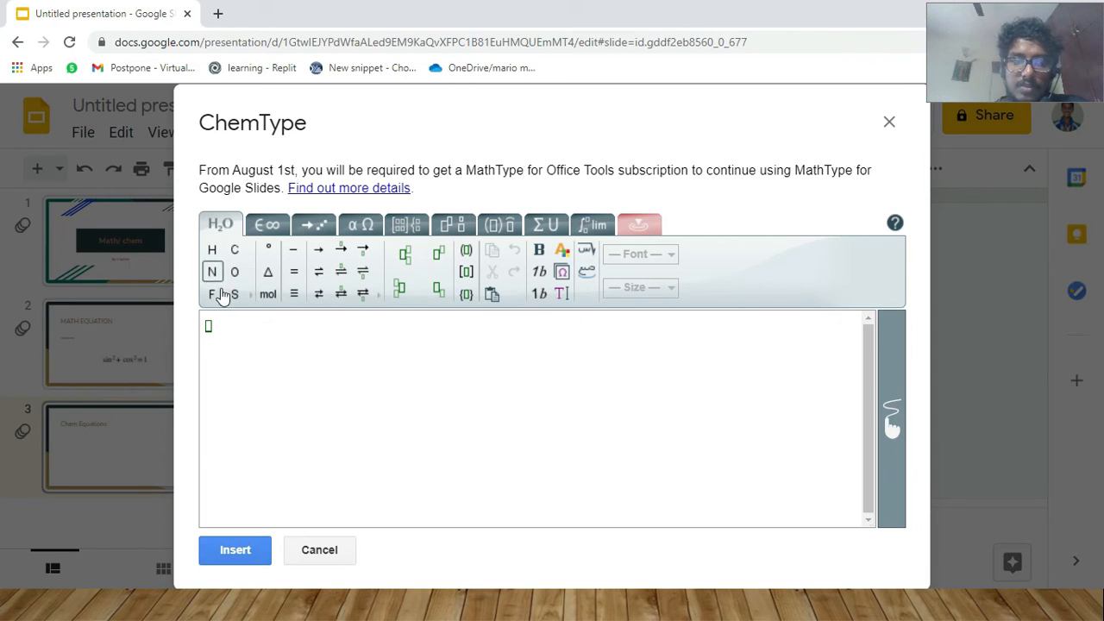
left_click(269, 230)
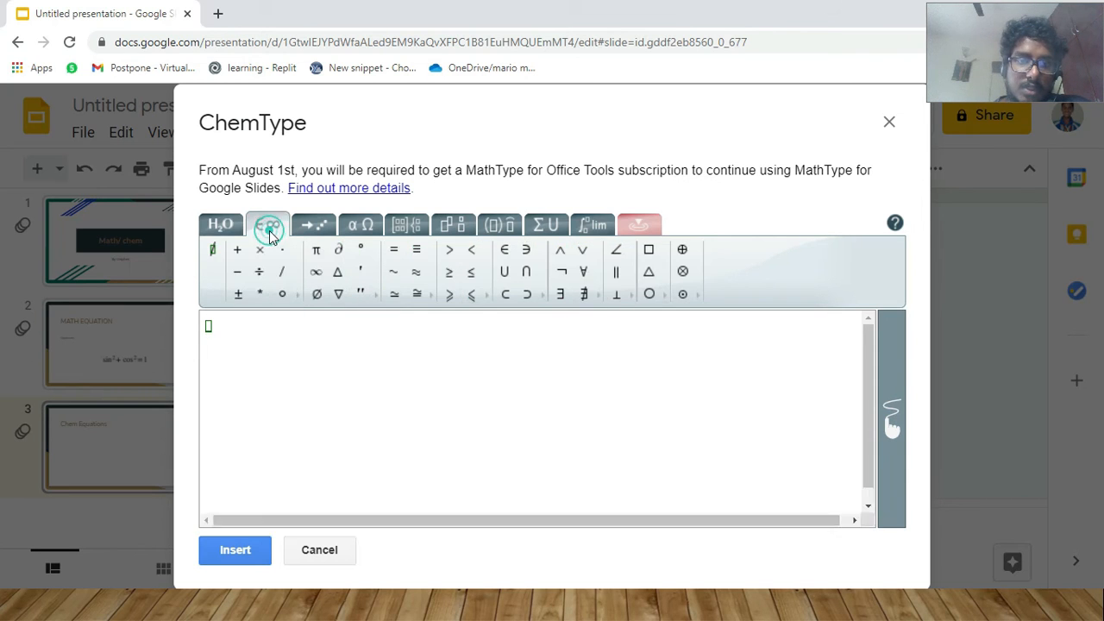
left_click(316, 228)
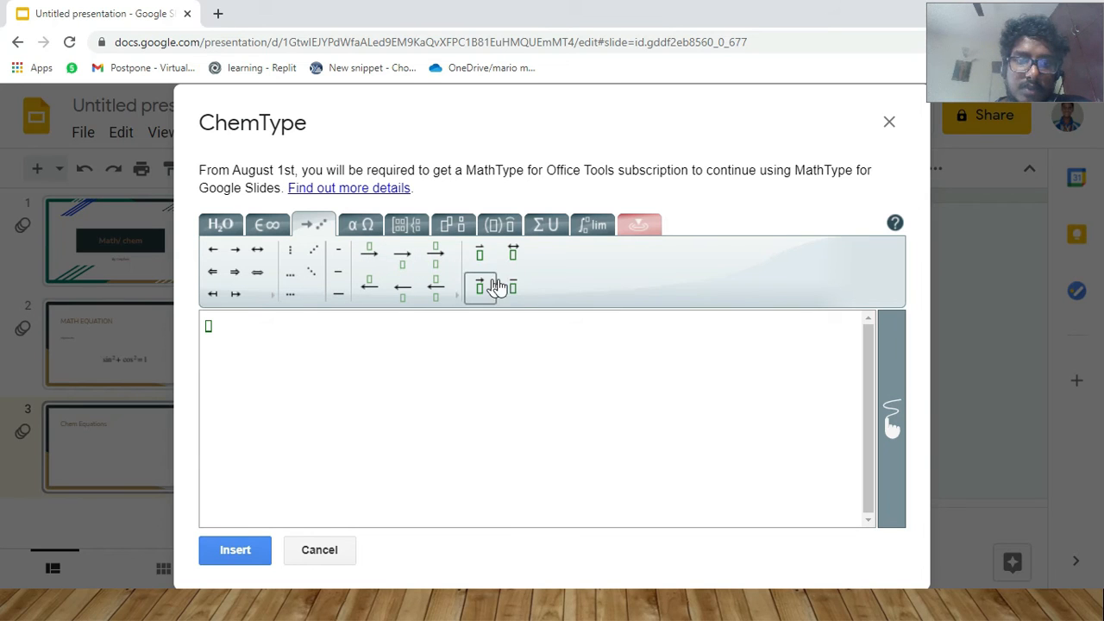
left_click(359, 224)
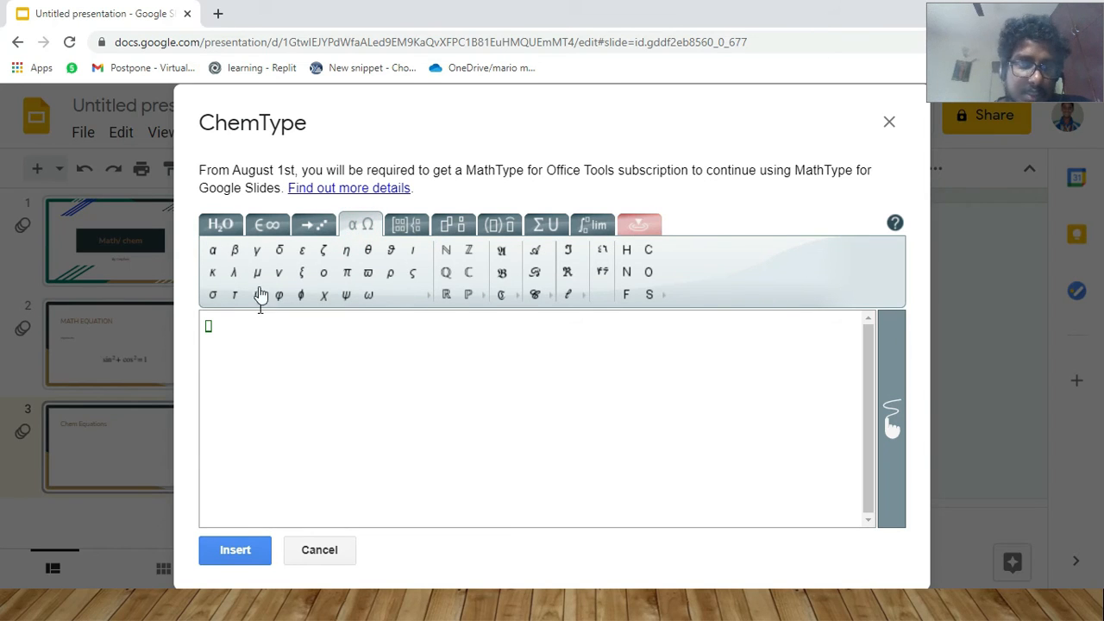
left_click(223, 226)
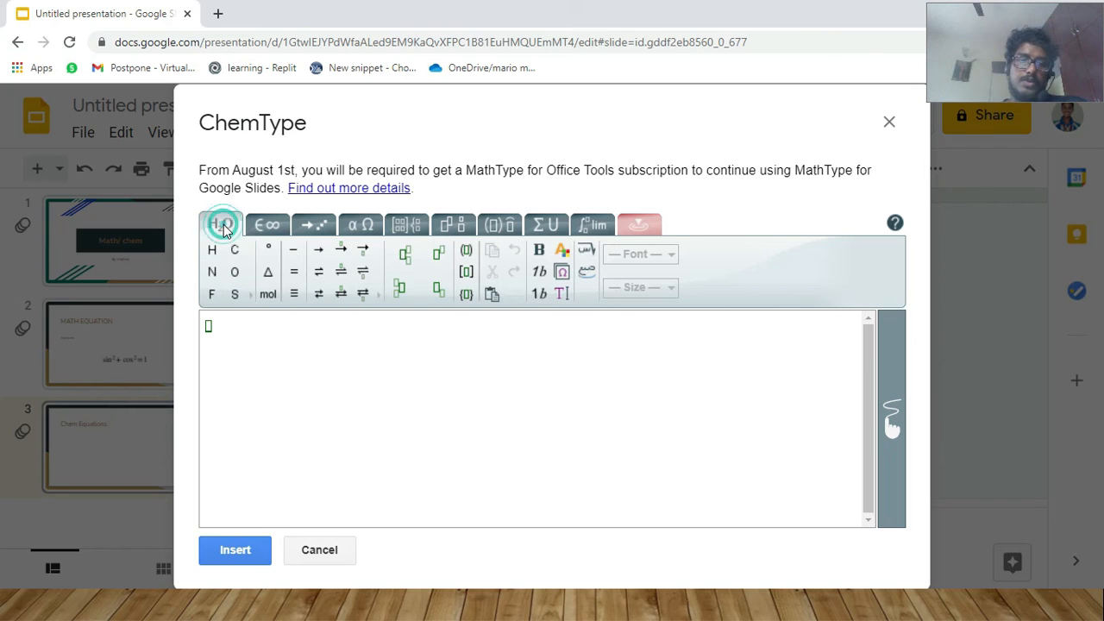
Write the chemical formula H + O → H₂O with a subscript 2 and insert it on the slide
left_click(235, 320)
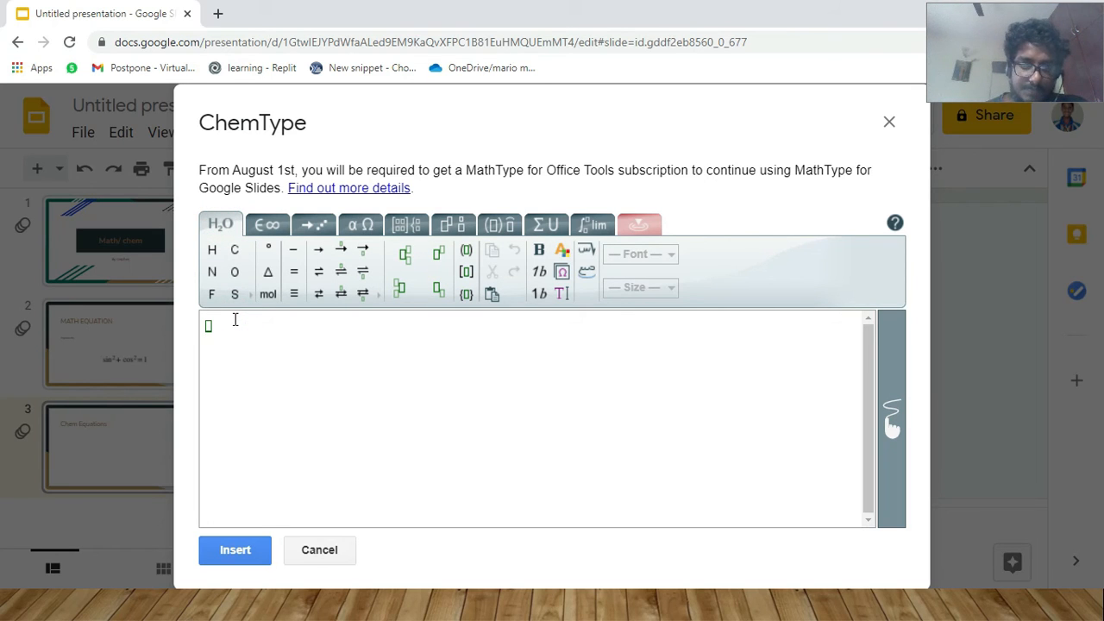
type("h")
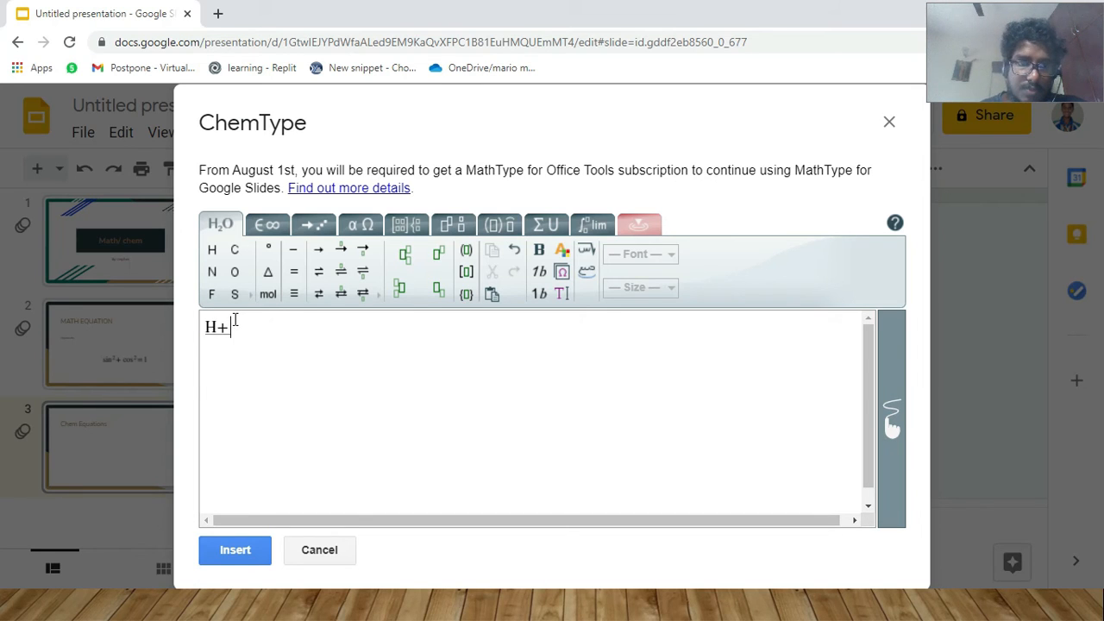
type("+O")
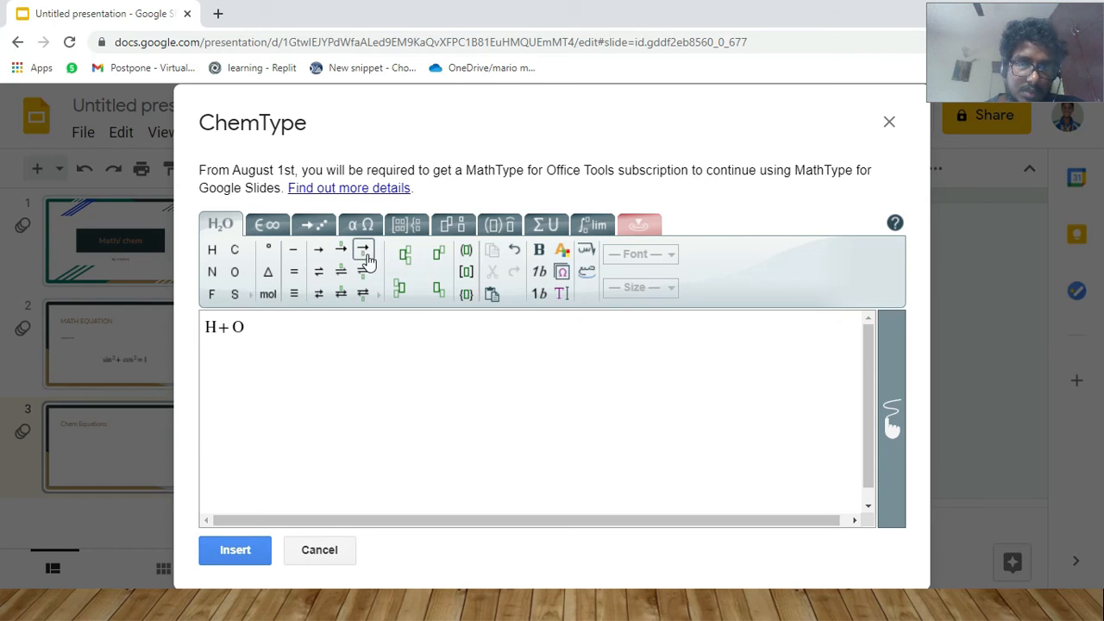
left_click(318, 250)
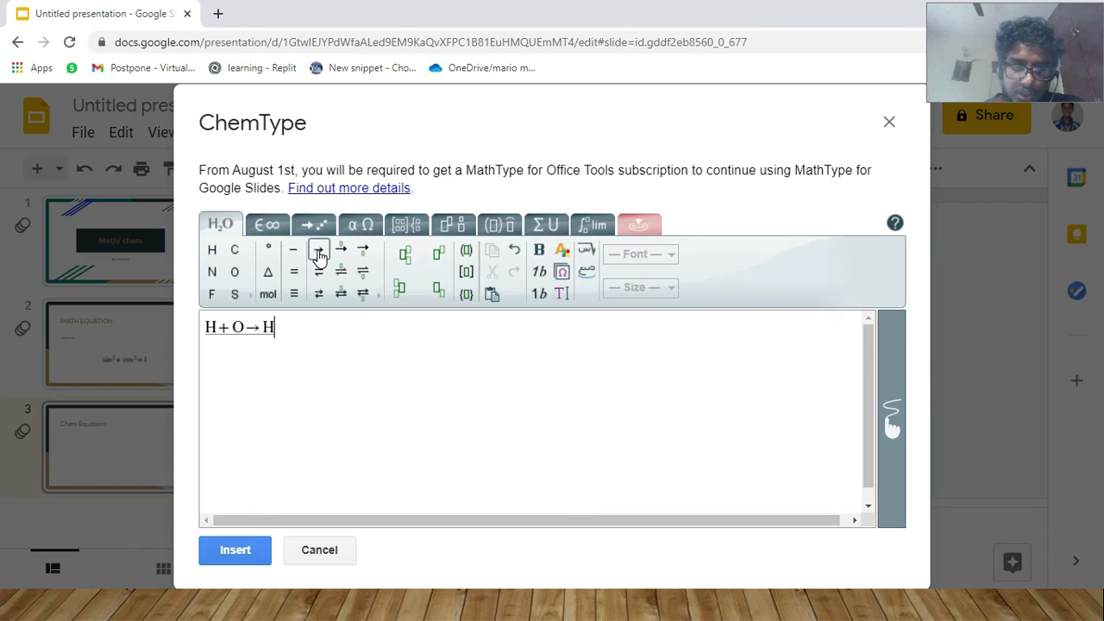
left_click(439, 284)
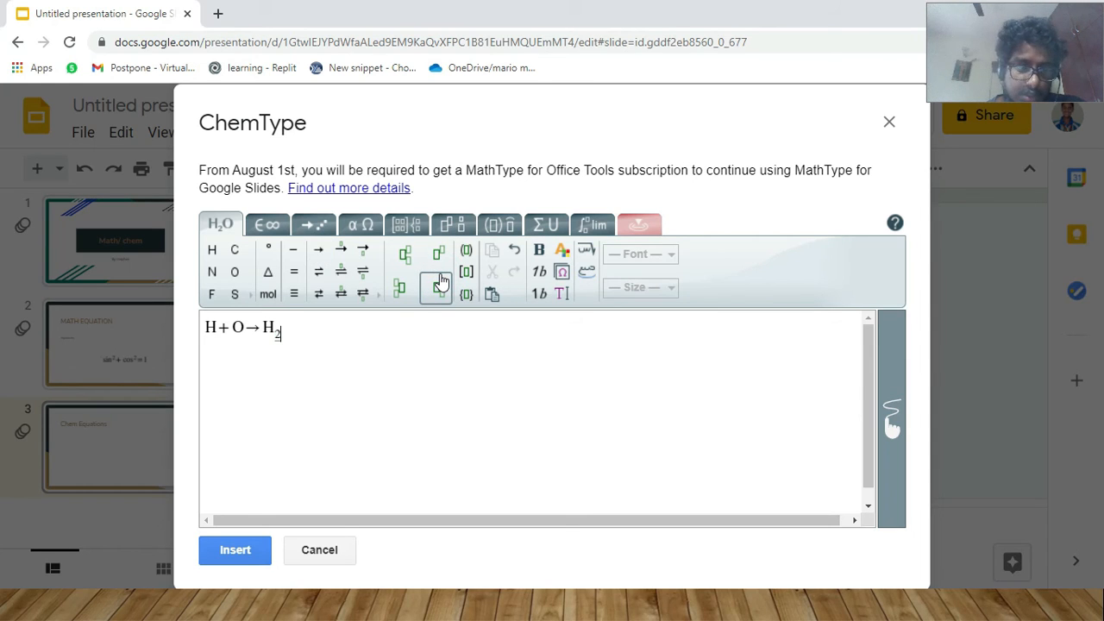
type("2")
key("Right")
type("O")
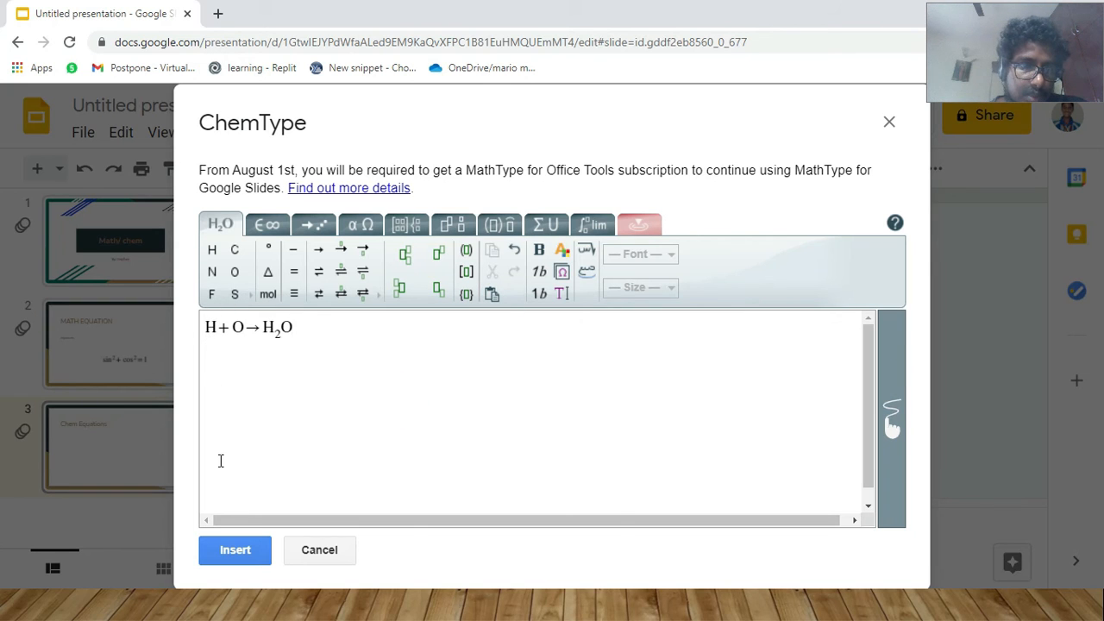
left_click(244, 558)
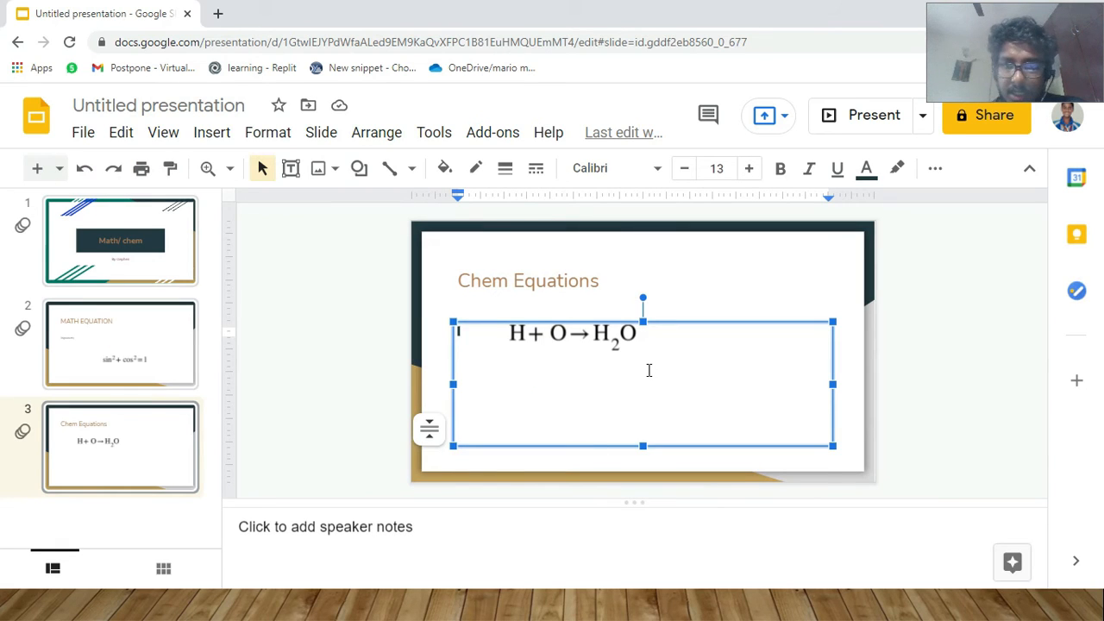
Move the H + O → H₂O formula down to the lower middle of the body placeholder
left_click(534, 339)
left_click_drag(537, 323, 603, 389)
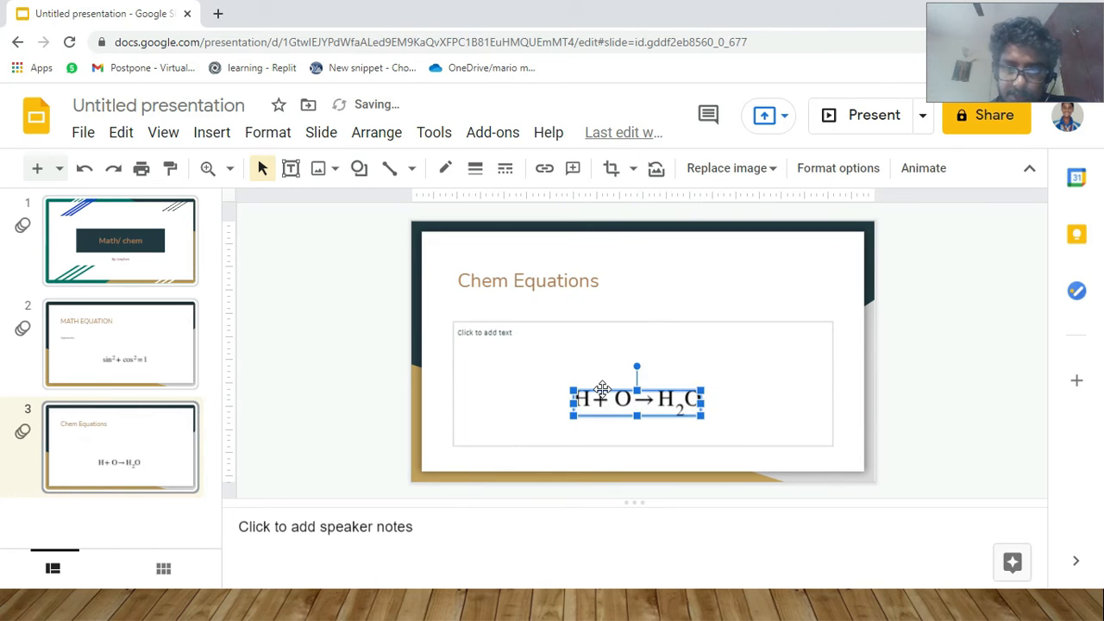
left_click(609, 447)
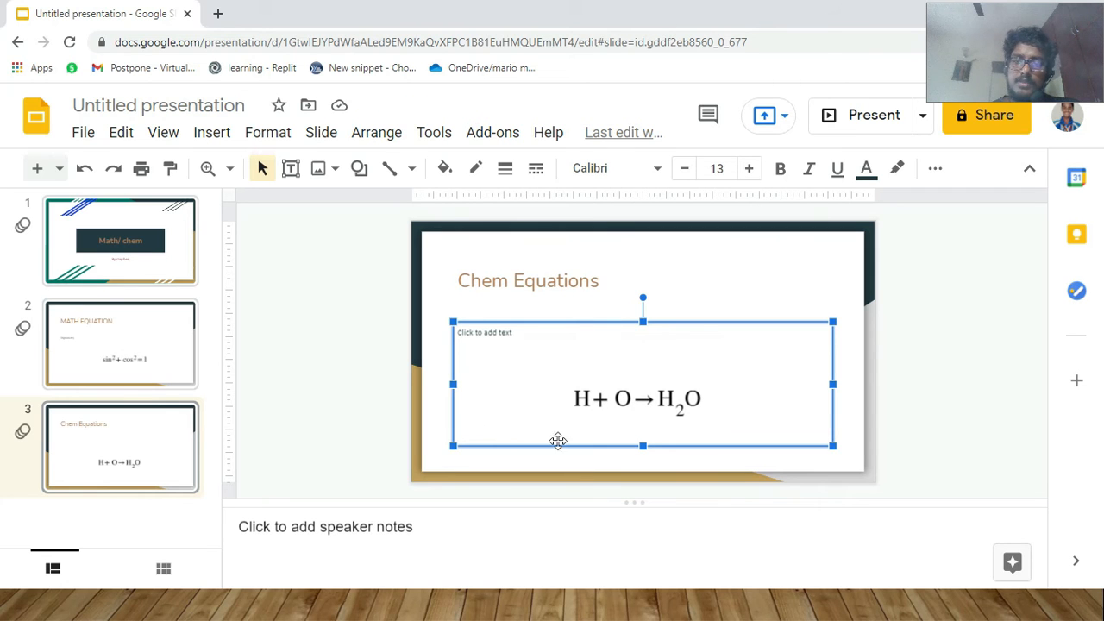
left_click(627, 399)
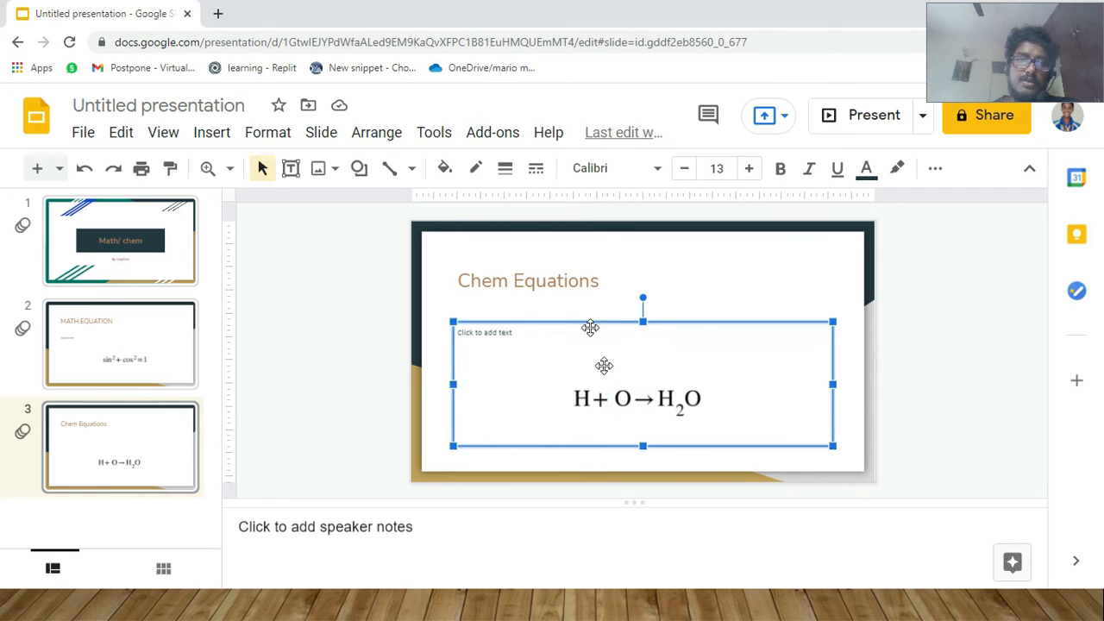
left_click(496, 132)
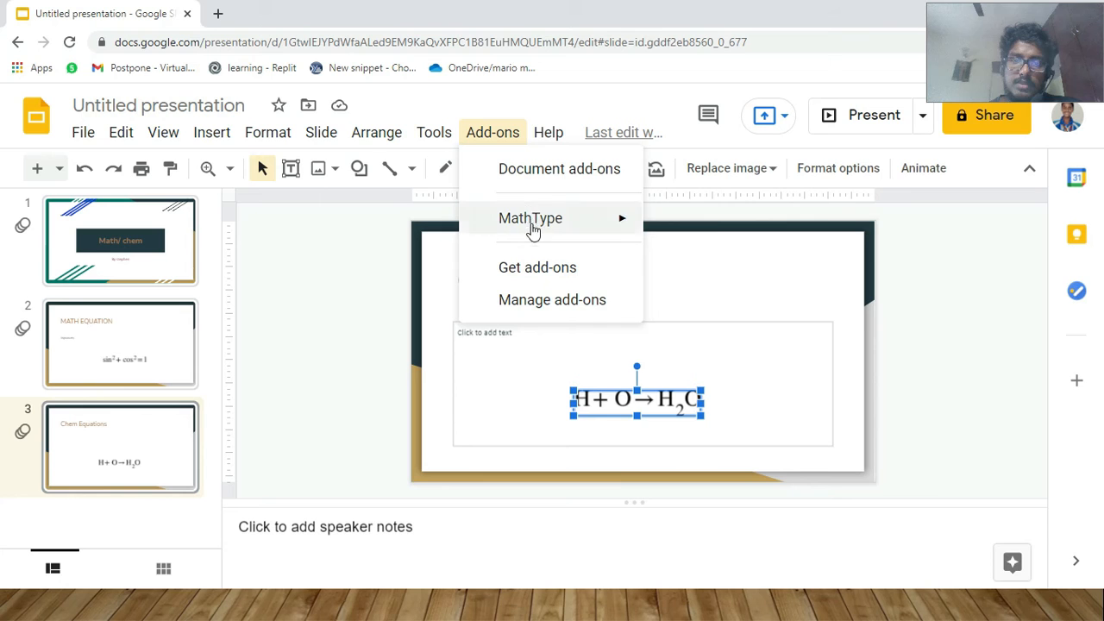
left_click(528, 216)
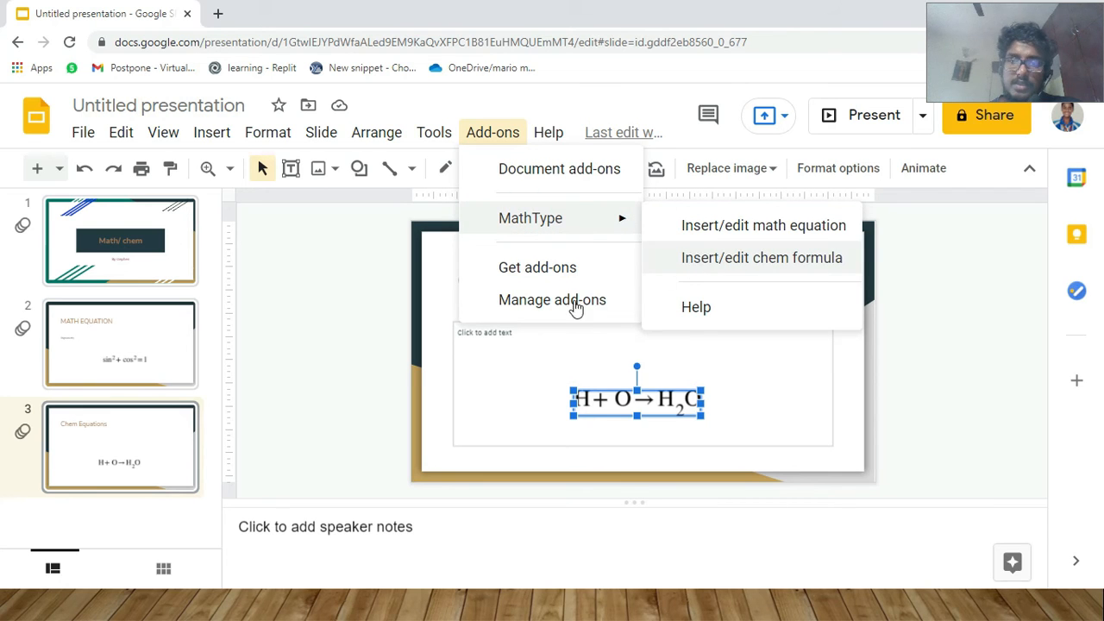
left_click(365, 349)
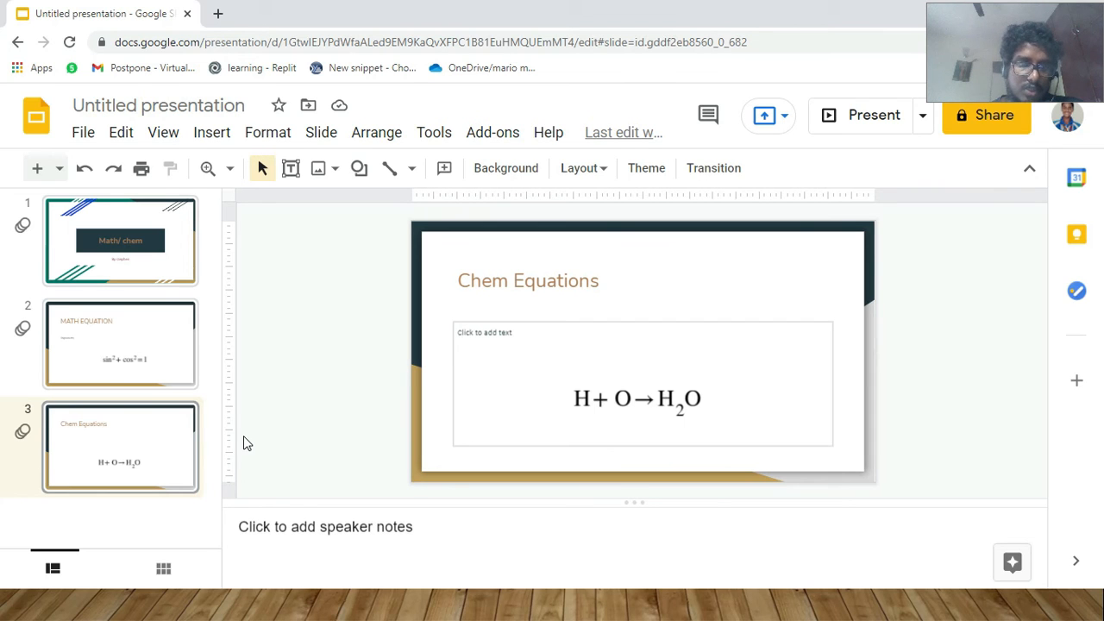
Add a new title-and-body slide after the "Chem Equations" slide
key("ctrl+m")
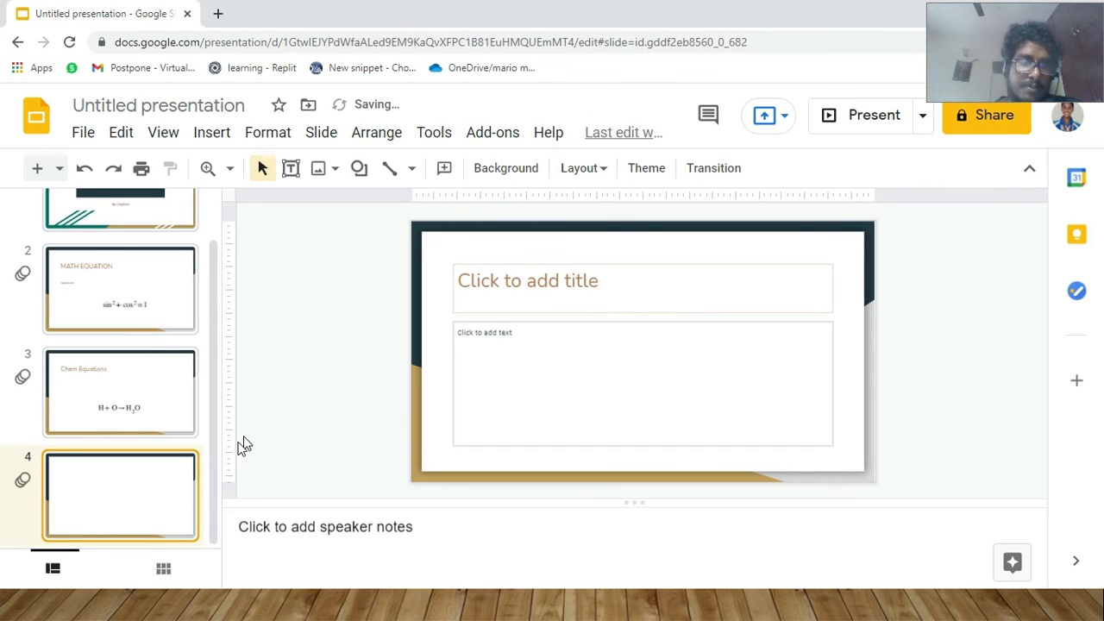